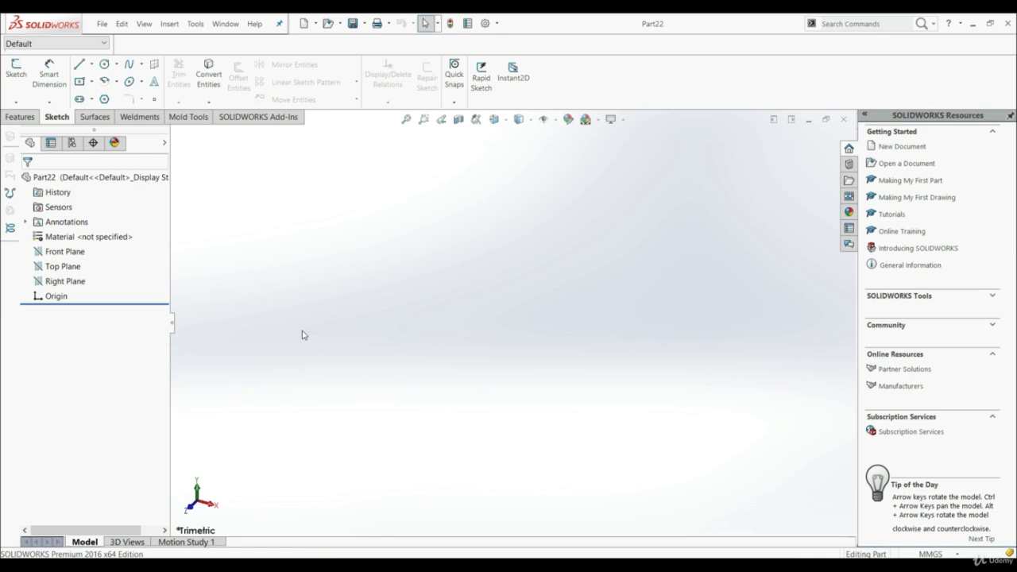
Open the part's equations manager and add a global variable "A" with the value 50
click(196, 24)
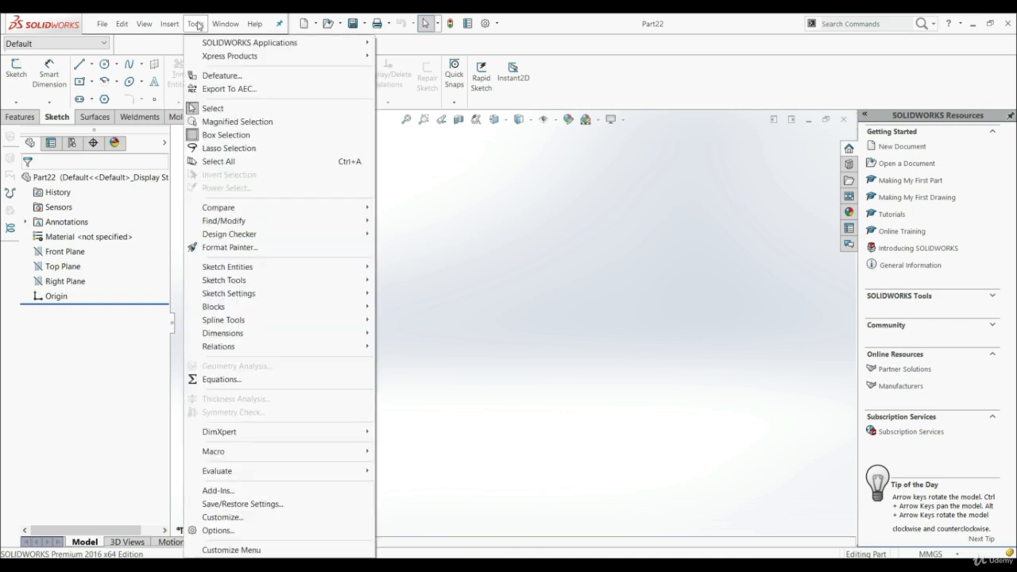
click(220, 381)
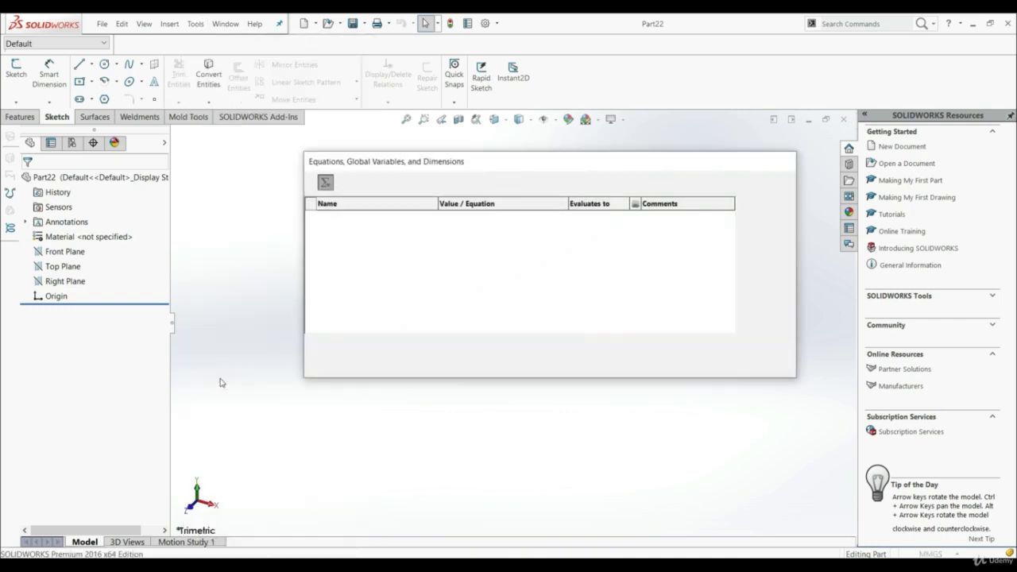
drag(482, 172, 404, 192)
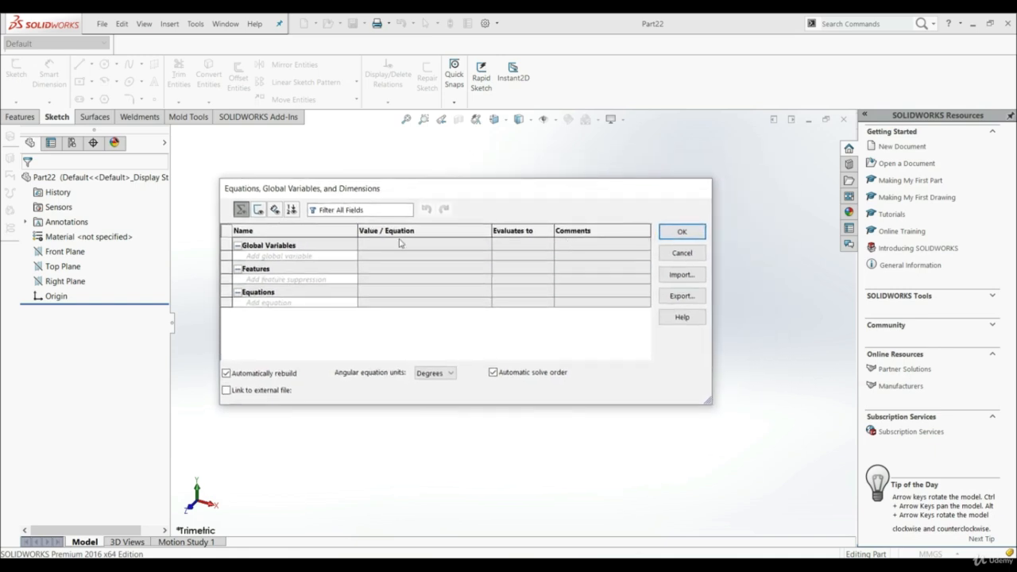
click(300, 258)
text(A)
click(403, 260)
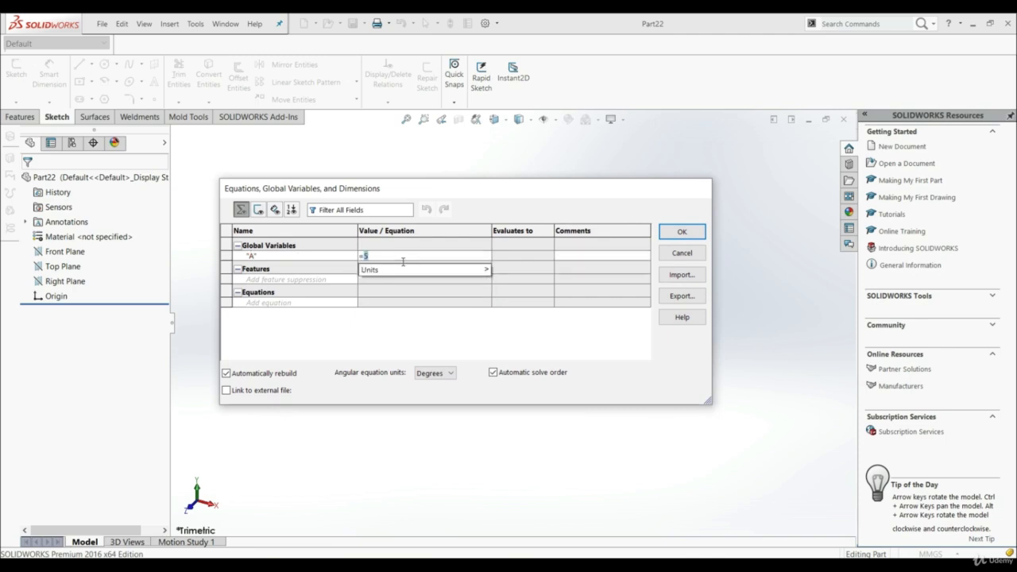
text(50)
key(Return)
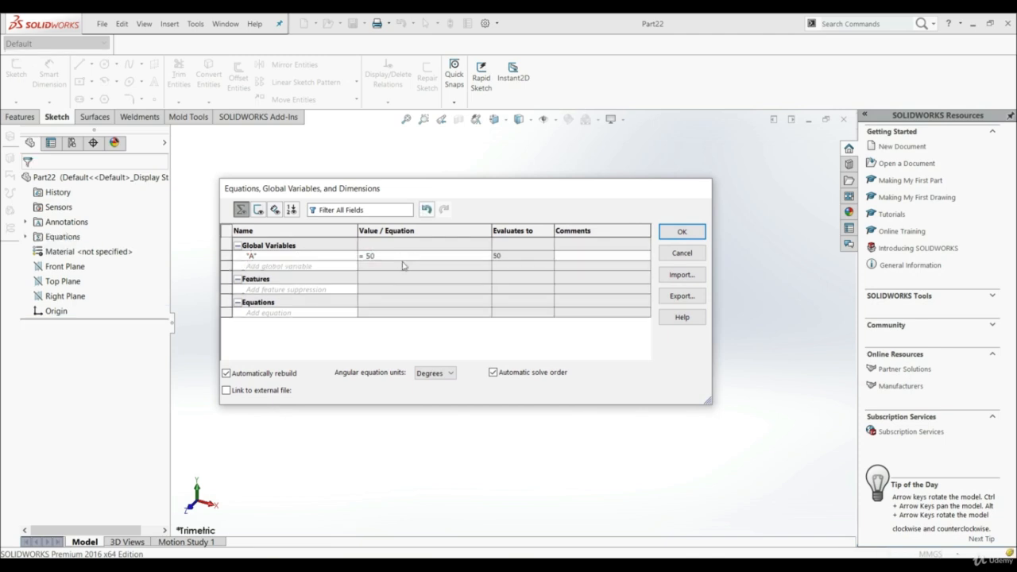
Add a second global variable "B" with the value 40
key(Return)
text(B)
click(403, 266)
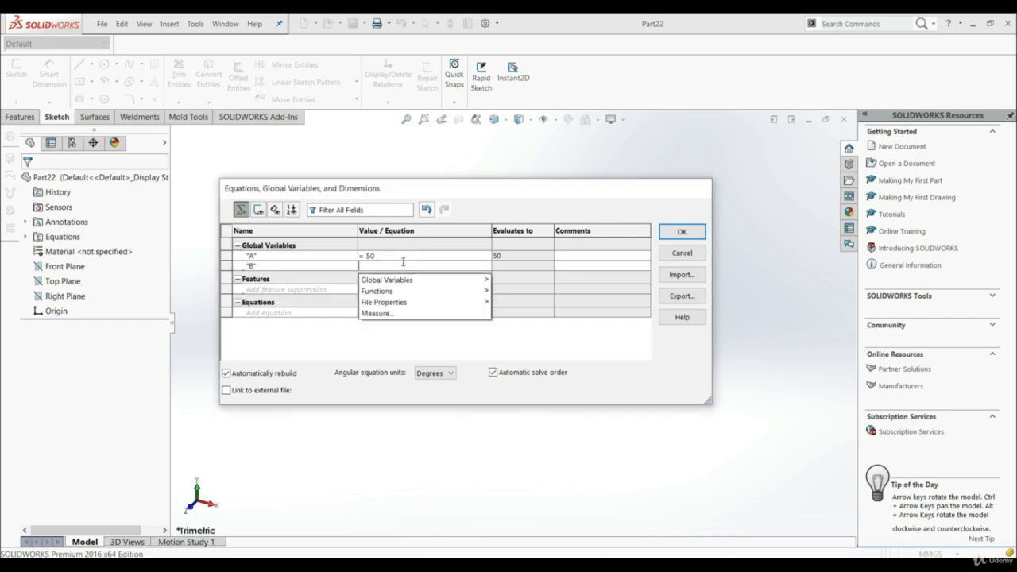
text(40)
key(Return)
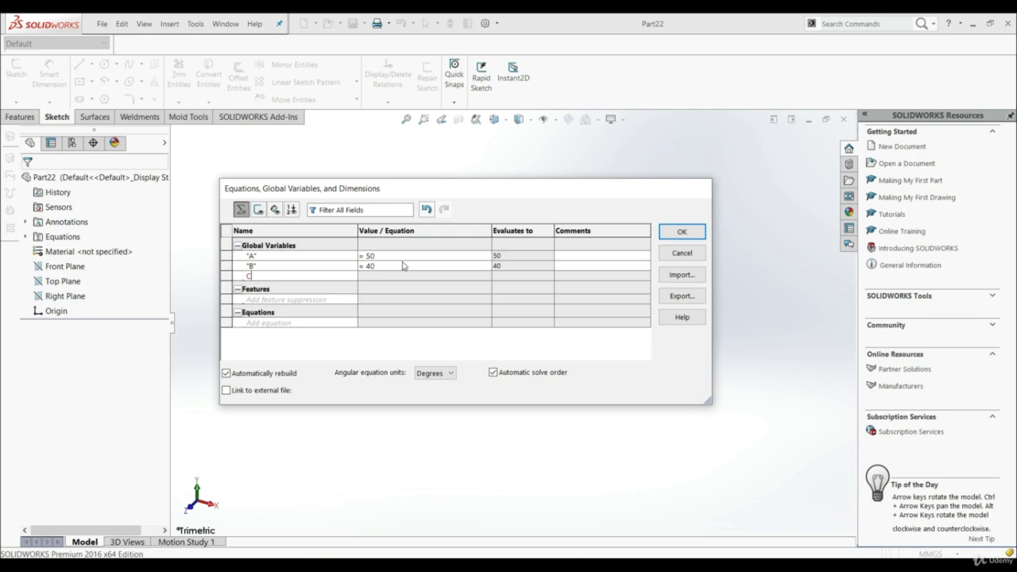
Add global variable "C" with the equation "A" / 2 + 3
key(Return)
click(407, 272)
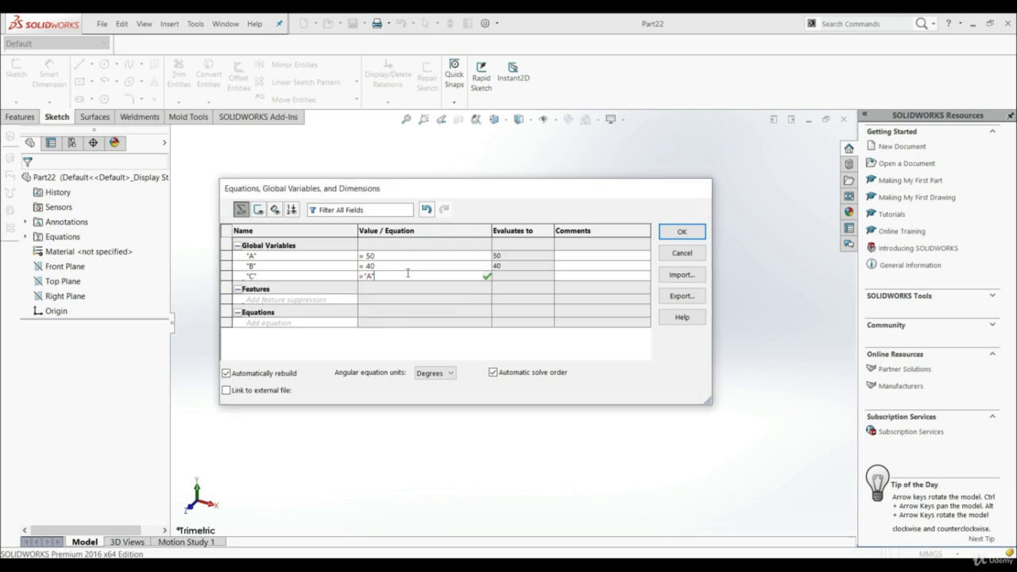
text(/2)
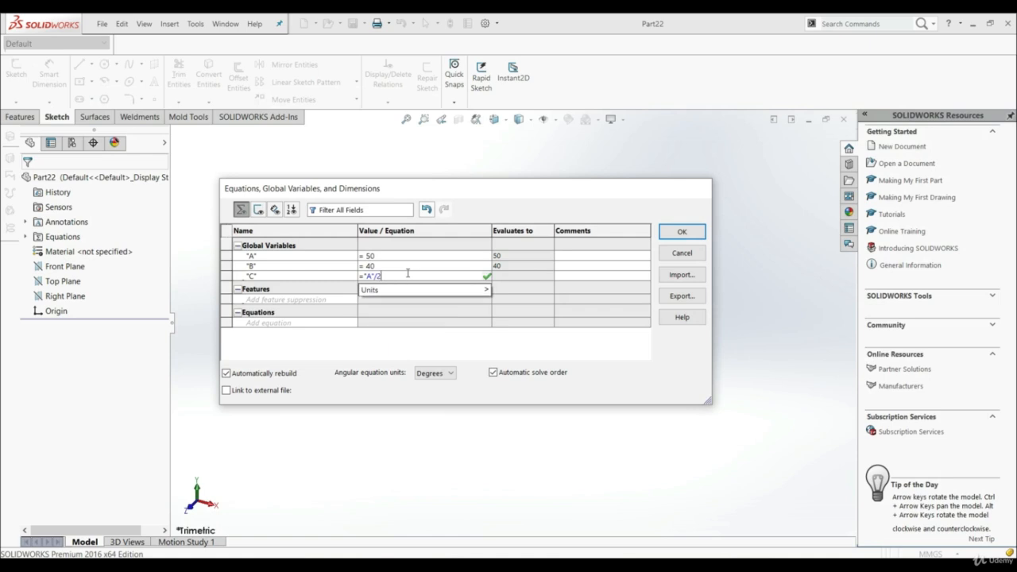
text(+3)
key(Tab)
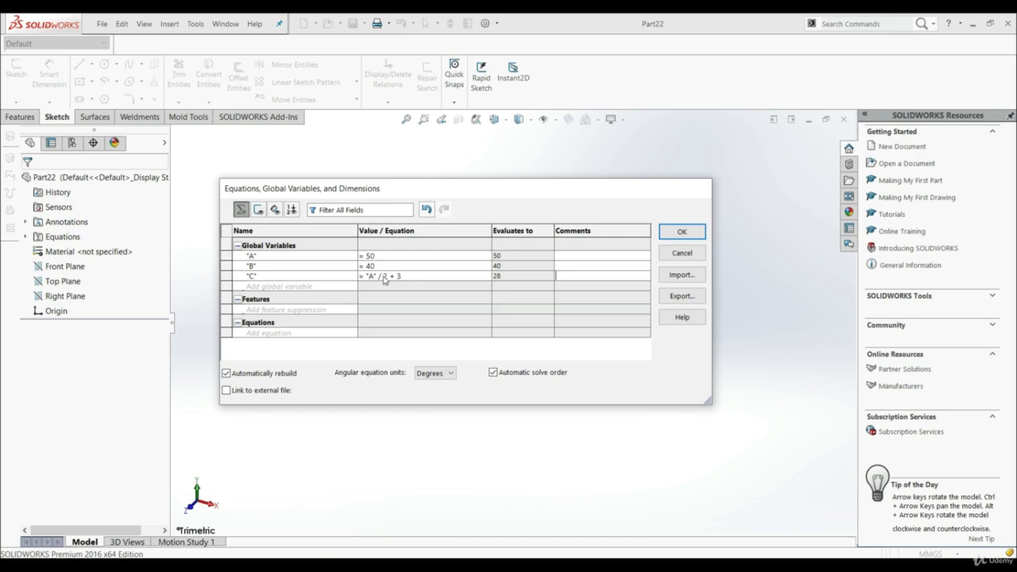
Add global variable "D" with the equation "A" - "B" + 15, then accept the equations and expand the Equations folder
key(Tab)
key(Tab)
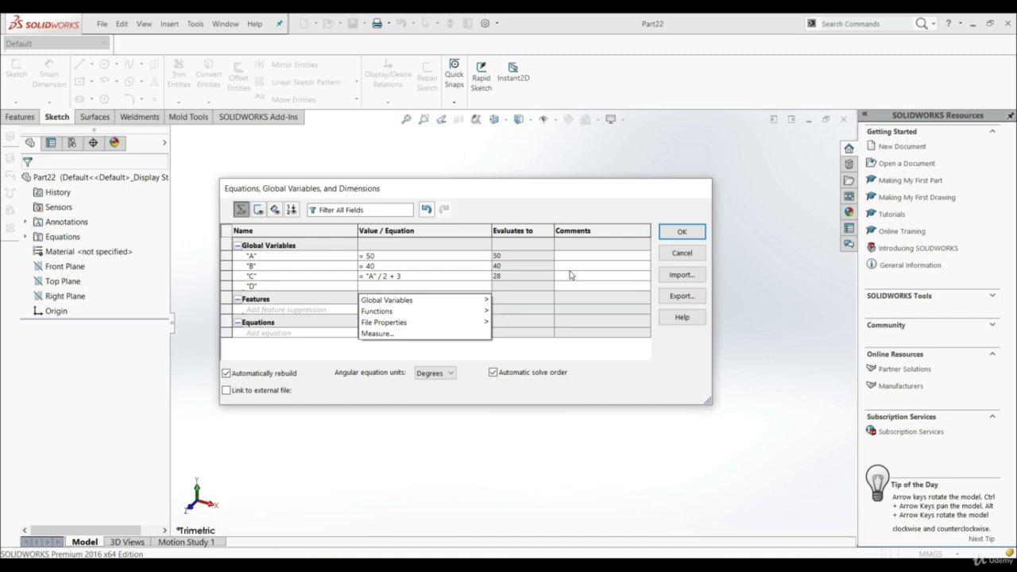
text(="A")
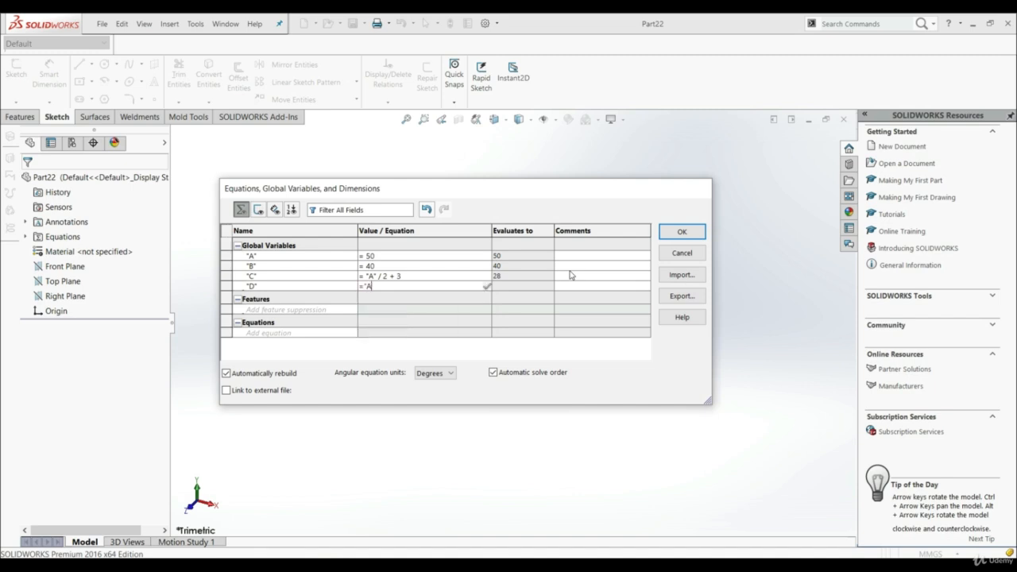
text(-)
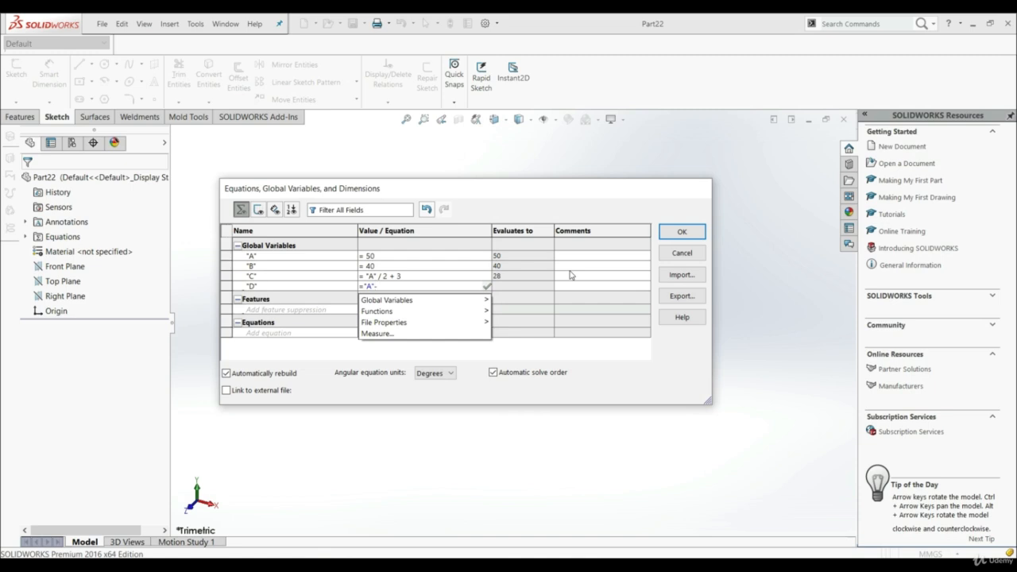
text(B)
key(Return)
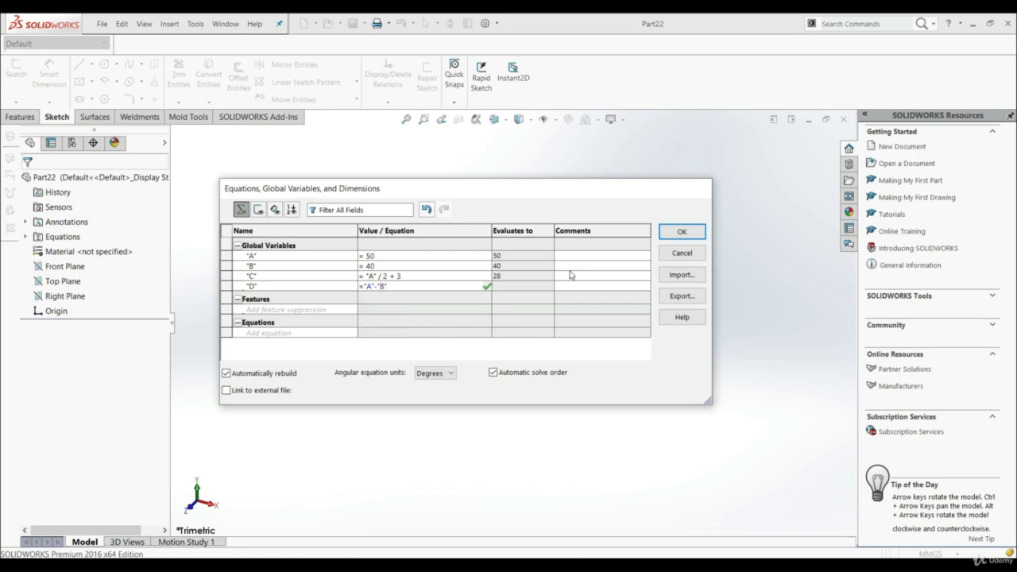
text(+ 15)
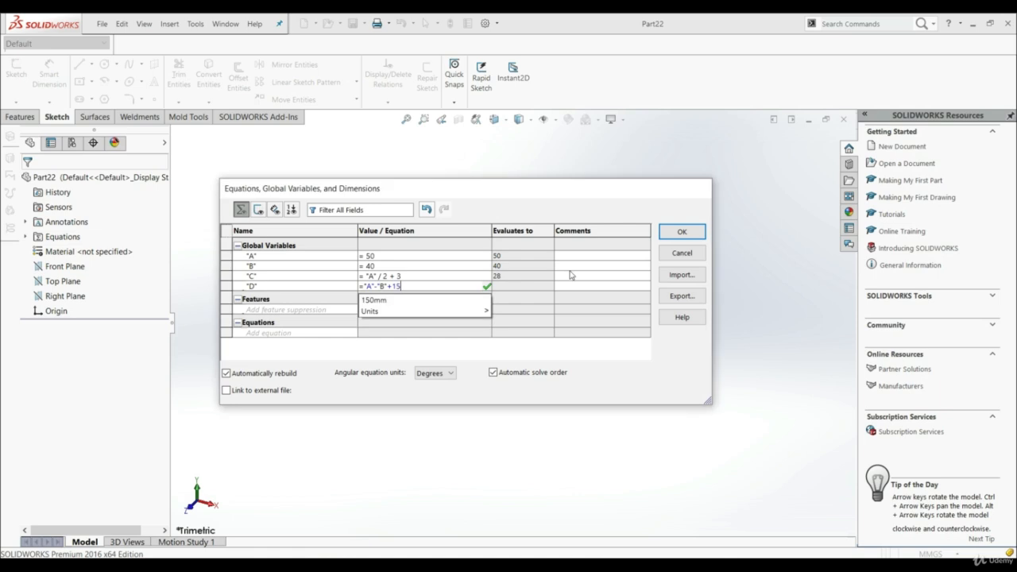
key(Return)
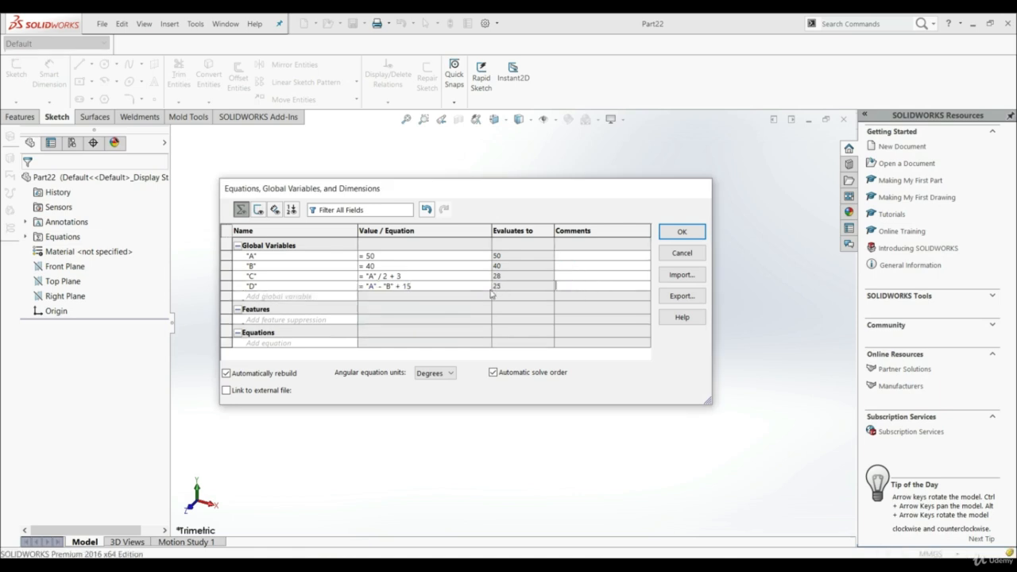
click(670, 231)
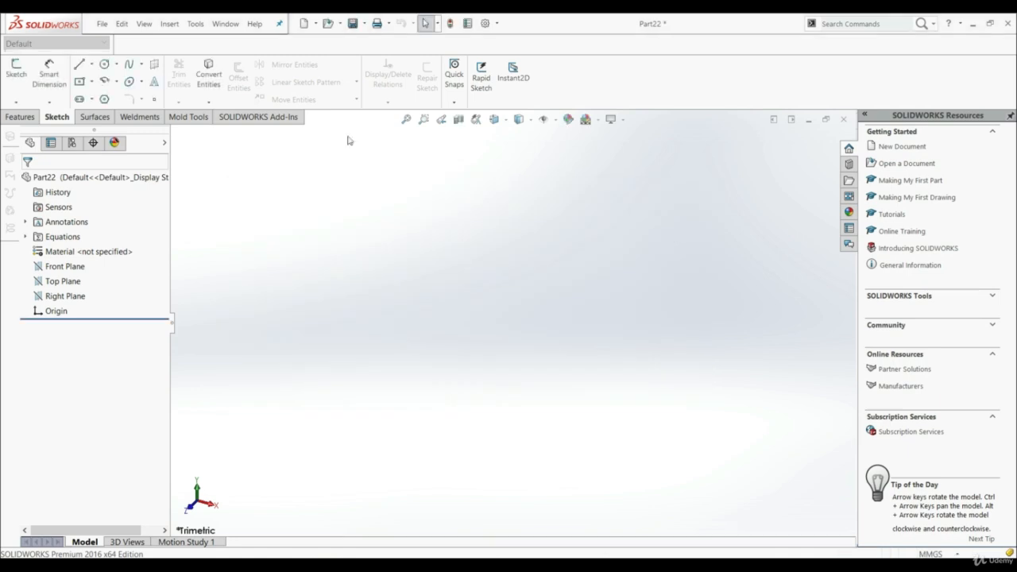
click(25, 237)
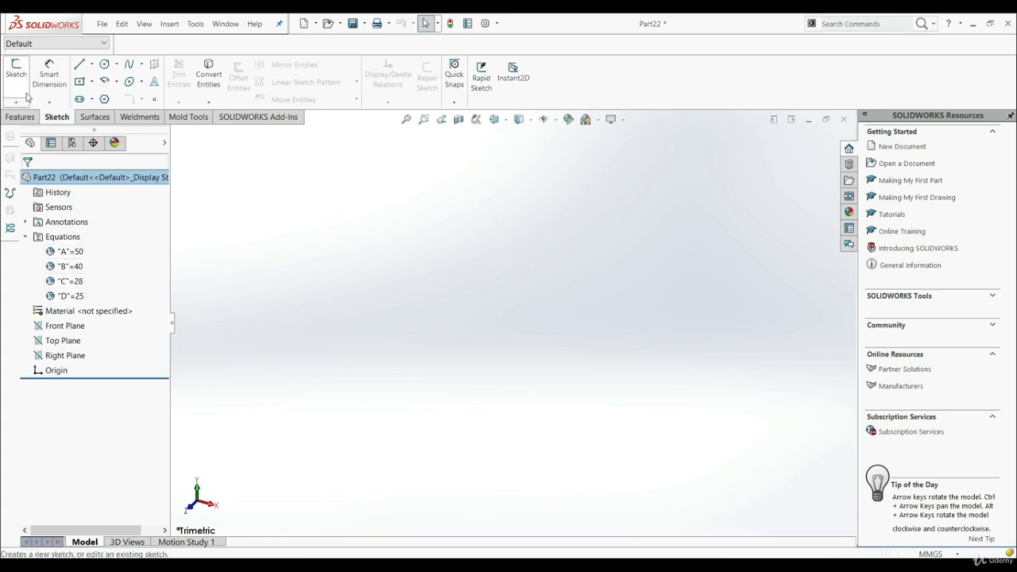
Sketch a closed L-shaped line profile on the Front Plane, starting at the origin, about 77 mm wide and 52 mm high
click(16, 69)
click(372, 205)
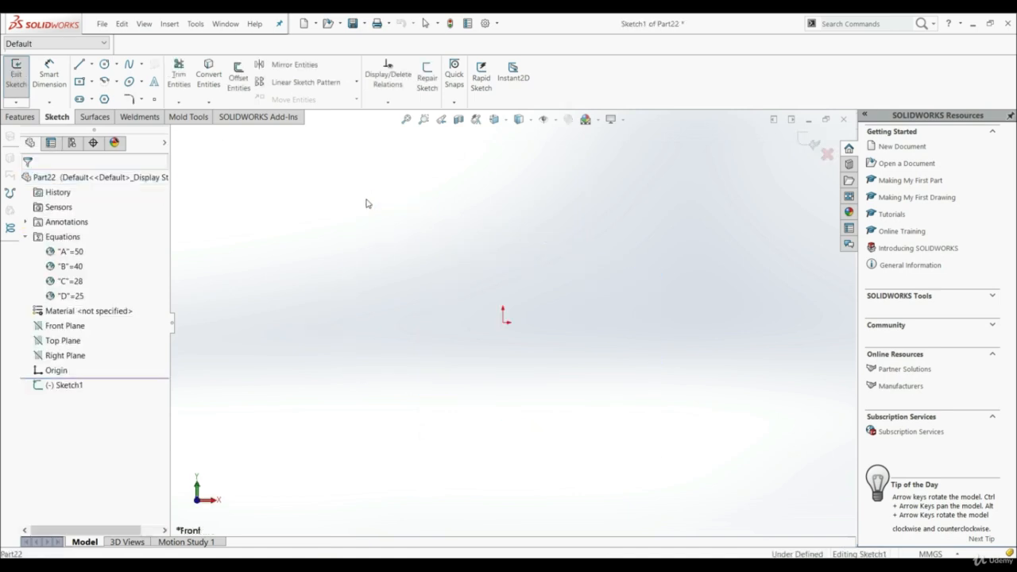
click(81, 65)
click(503, 323)
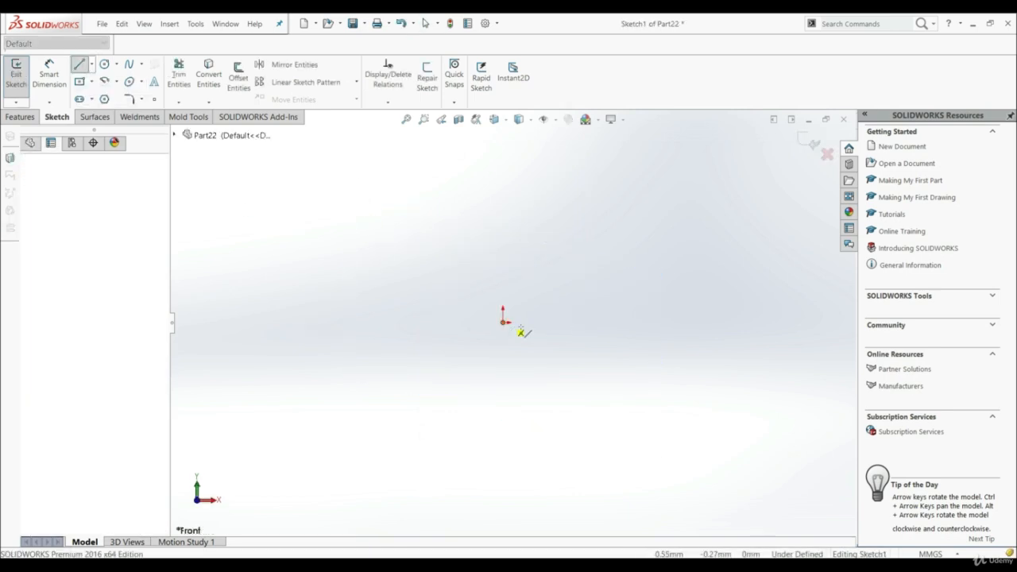
click(656, 322)
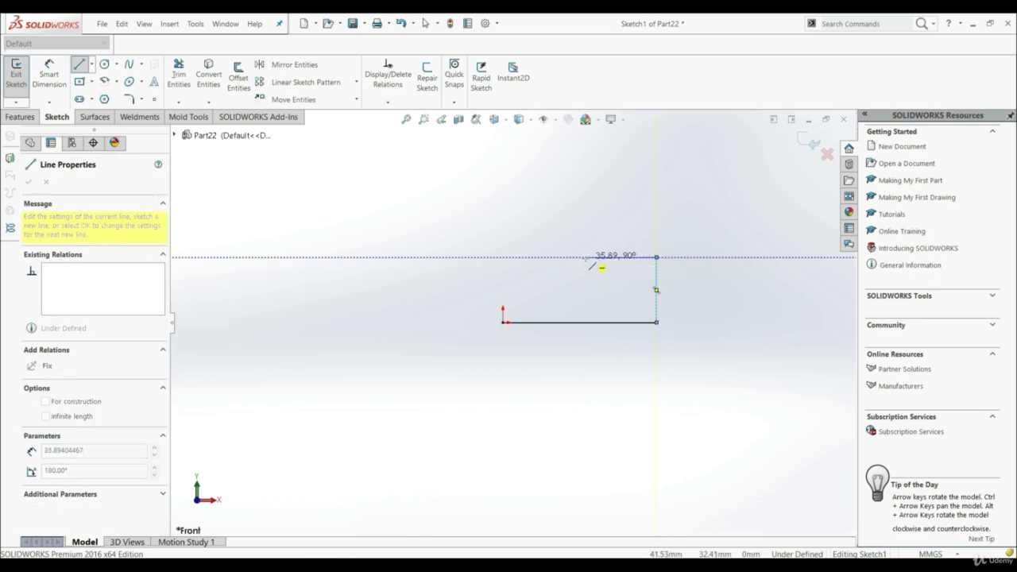
click(656, 256)
click(580, 258)
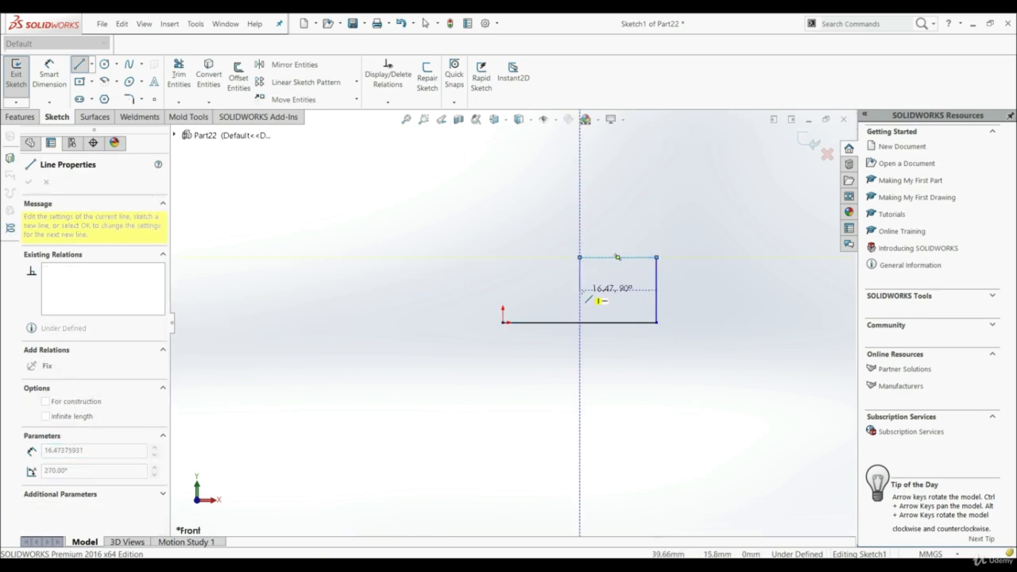
click(503, 219)
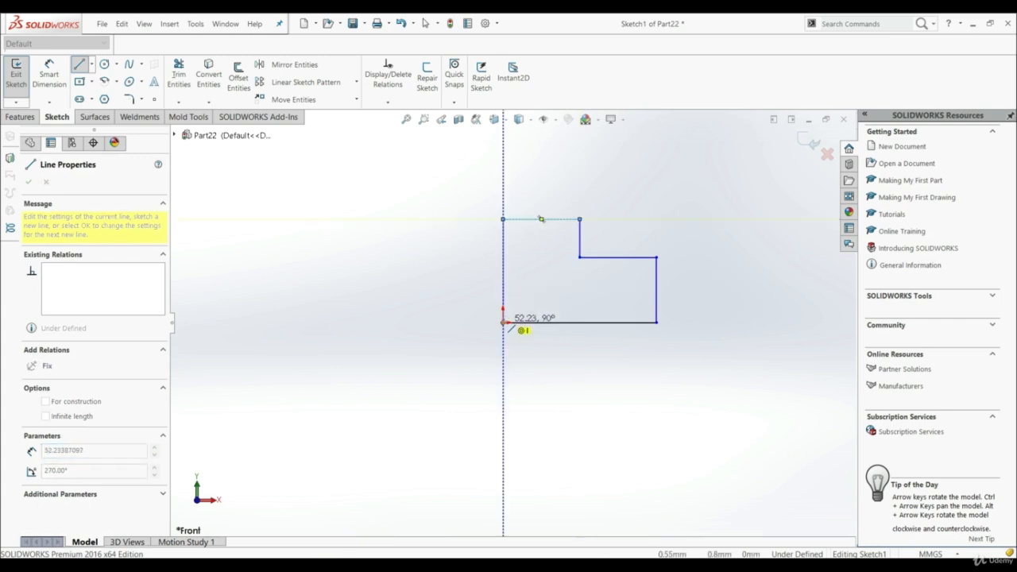
click(503, 322)
key(Escape)
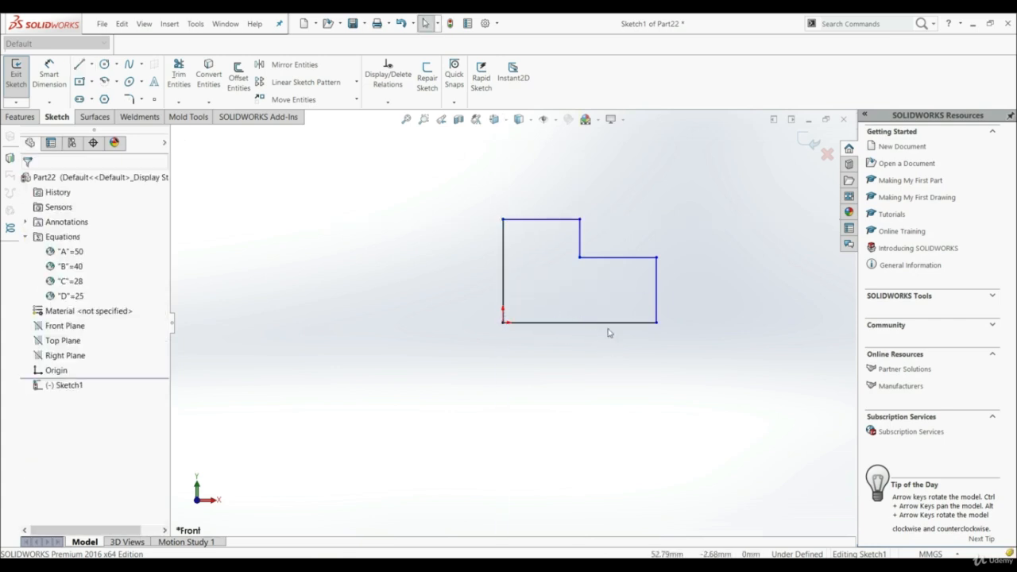
Dimension the profile's bottom edge and link its length to global variable A (50)
click(49, 75)
click(554, 326)
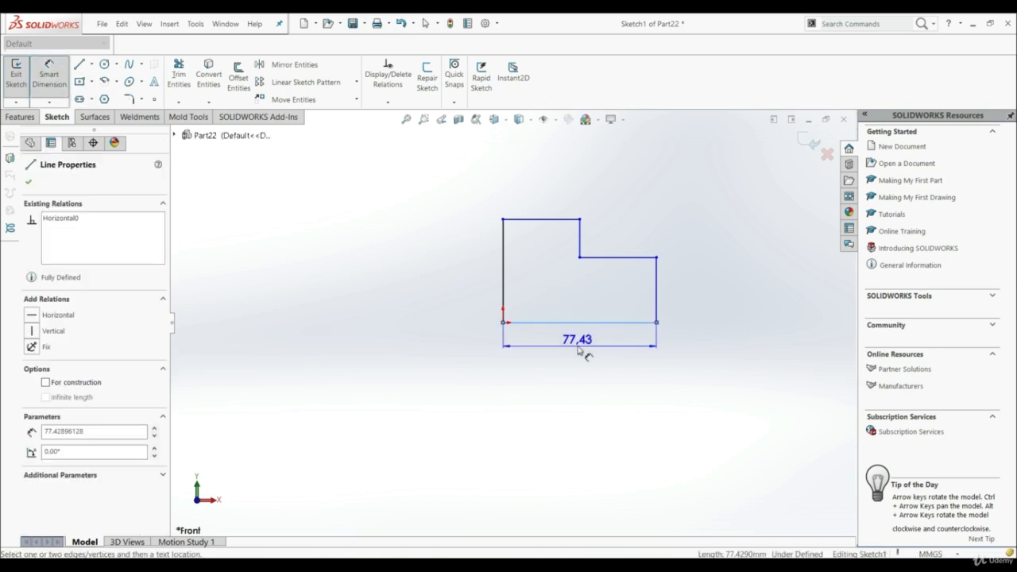
click(579, 363)
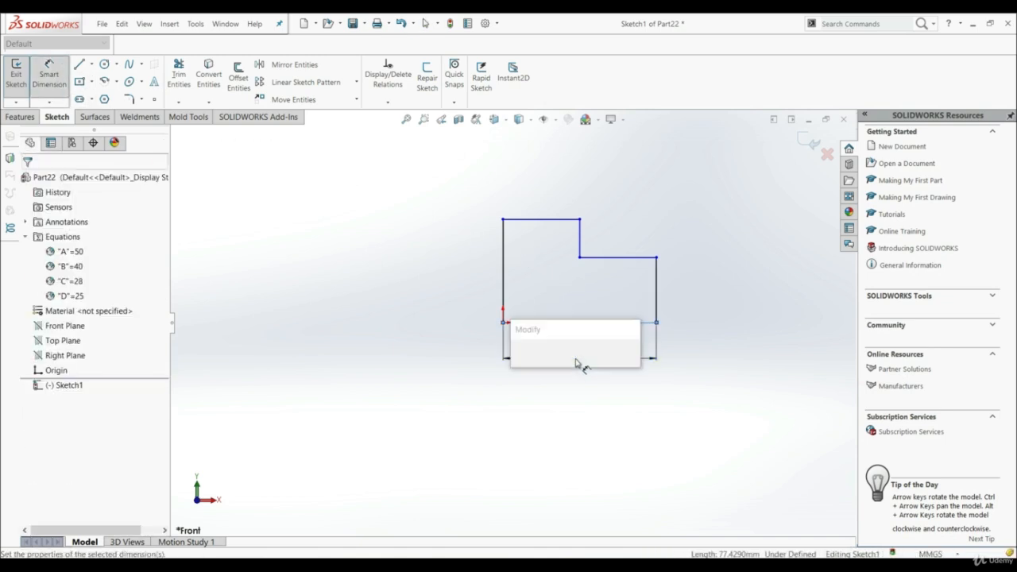
text(=)
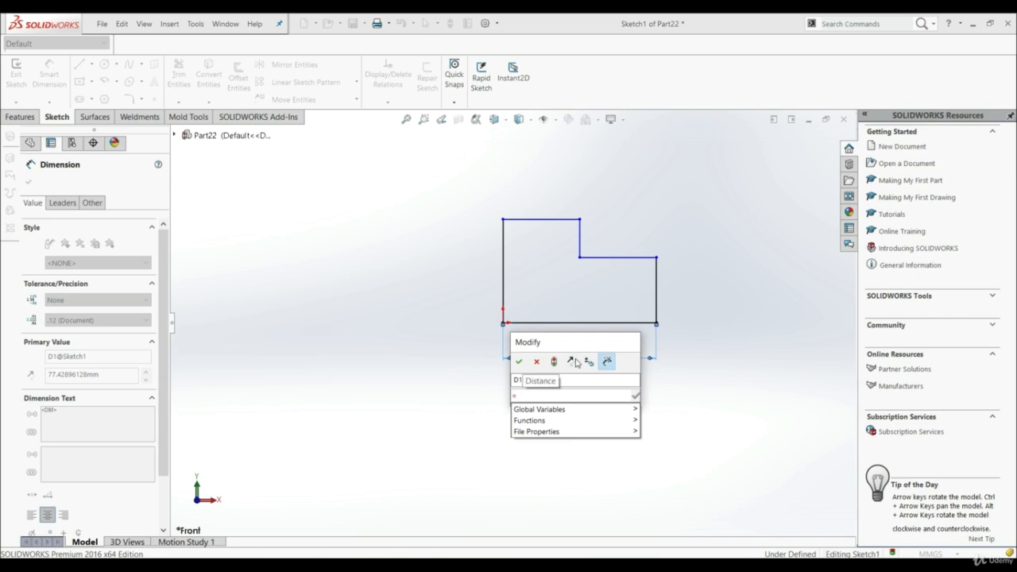
mouse_move(609, 410)
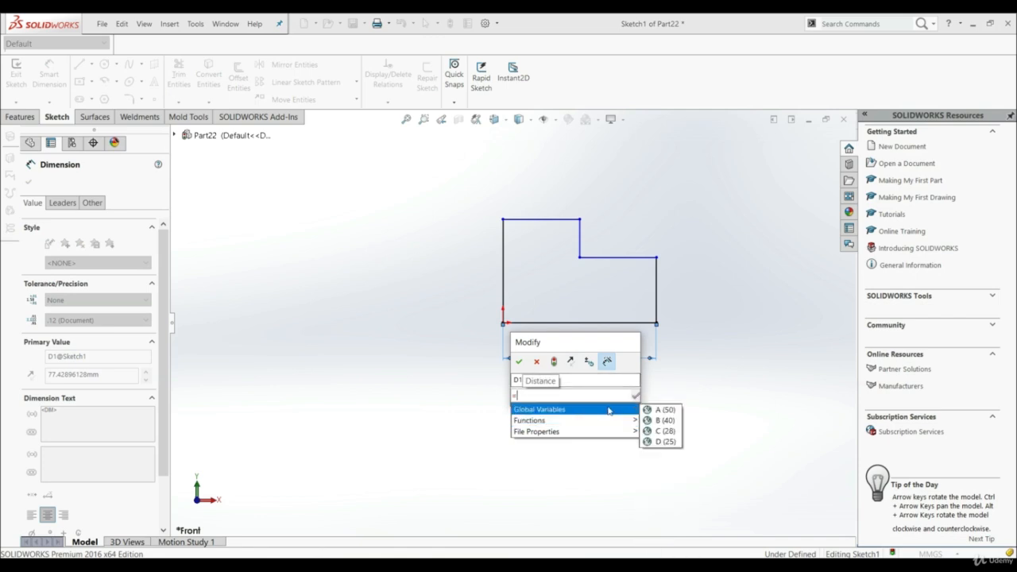
click(666, 410)
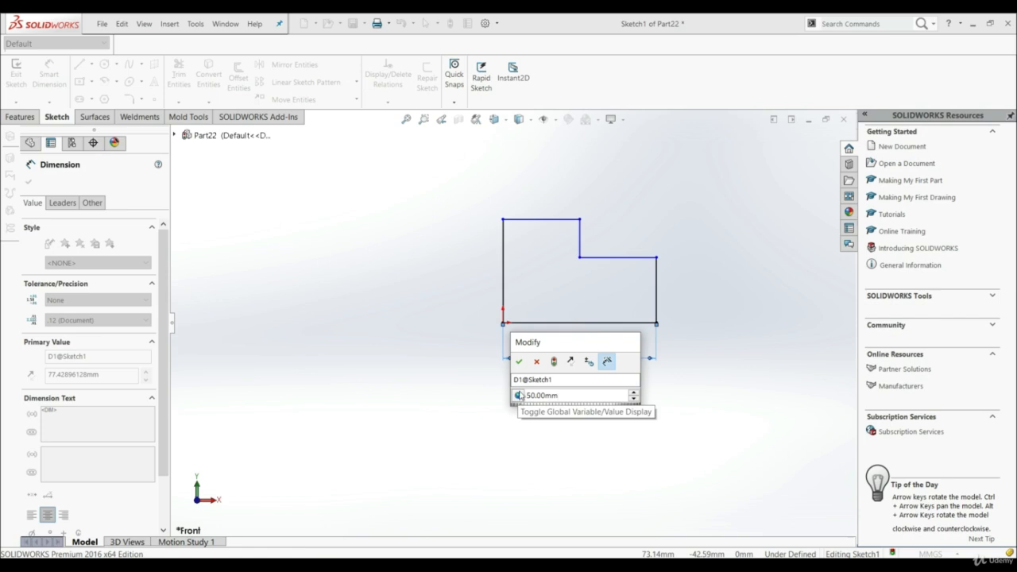
click(519, 362)
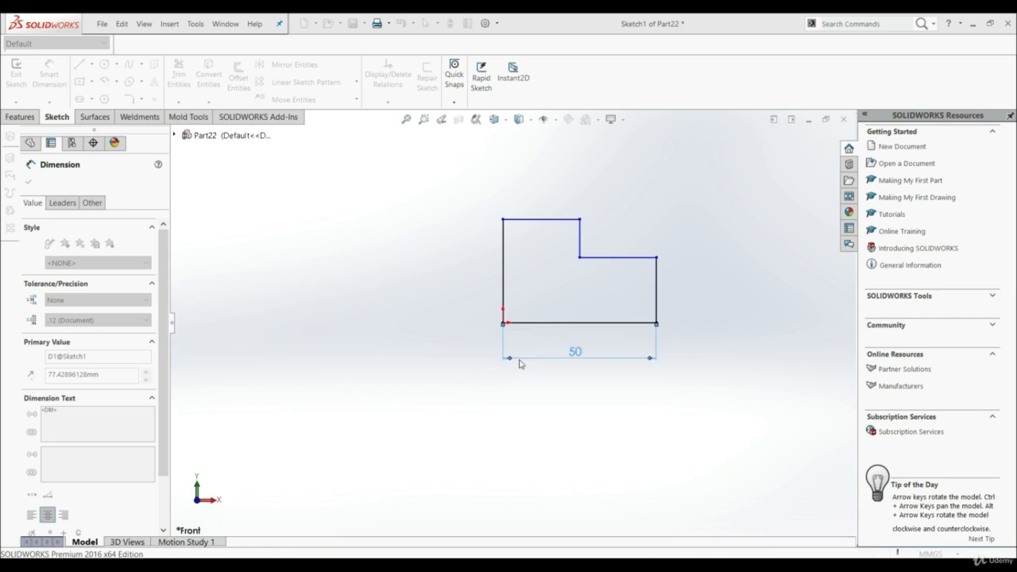
click(556, 429)
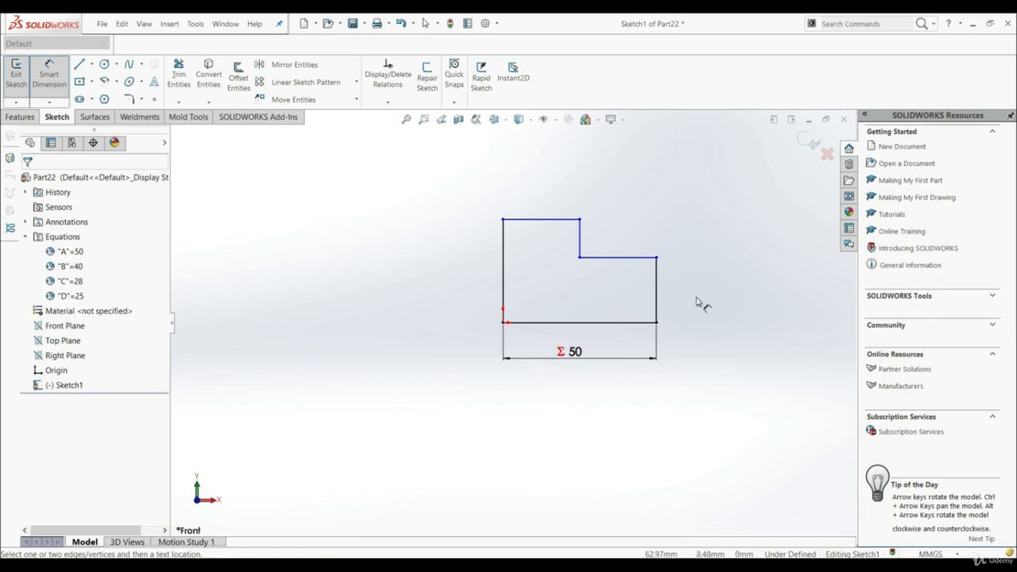
Dimension the L profile's short outer vertical edge on the right and link its length to global variable C
click(658, 310)
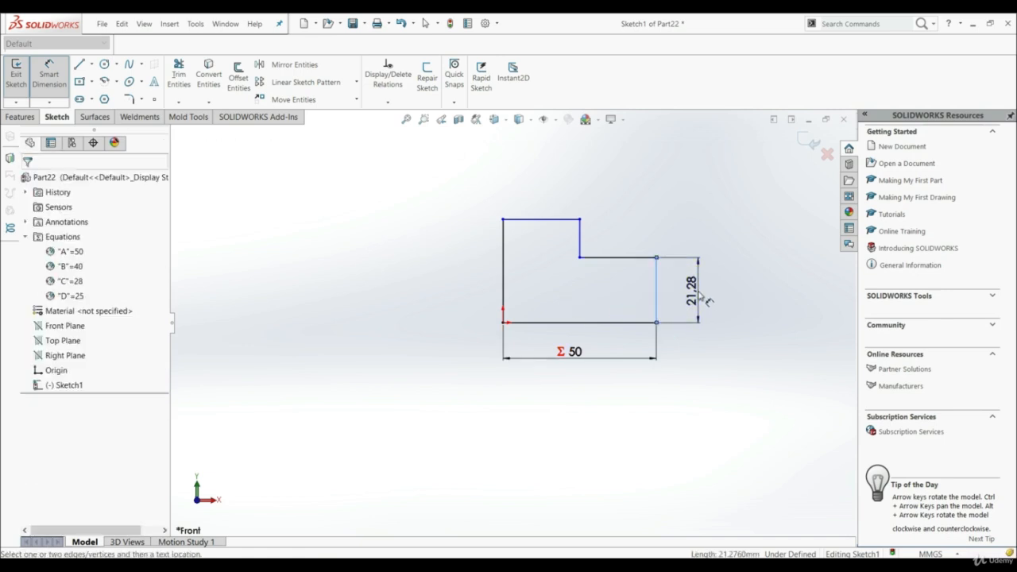
click(700, 295)
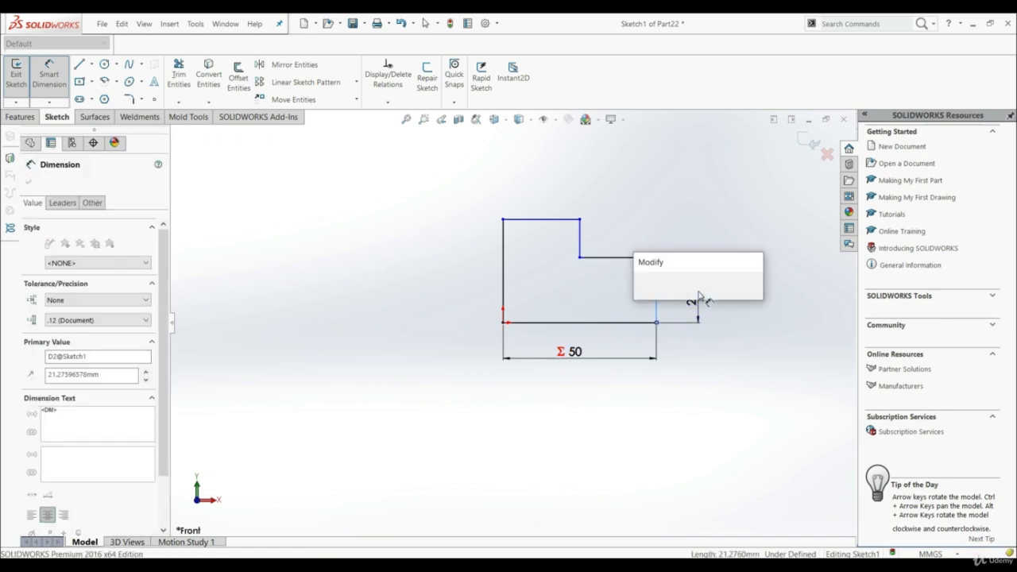
text(=)
key(Down)
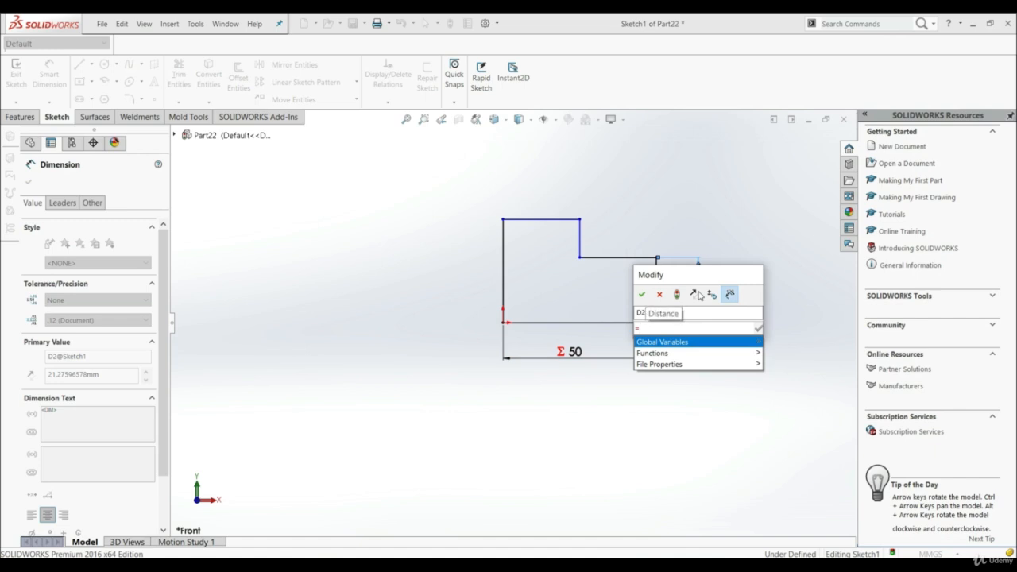
key(Right)
key(Down)
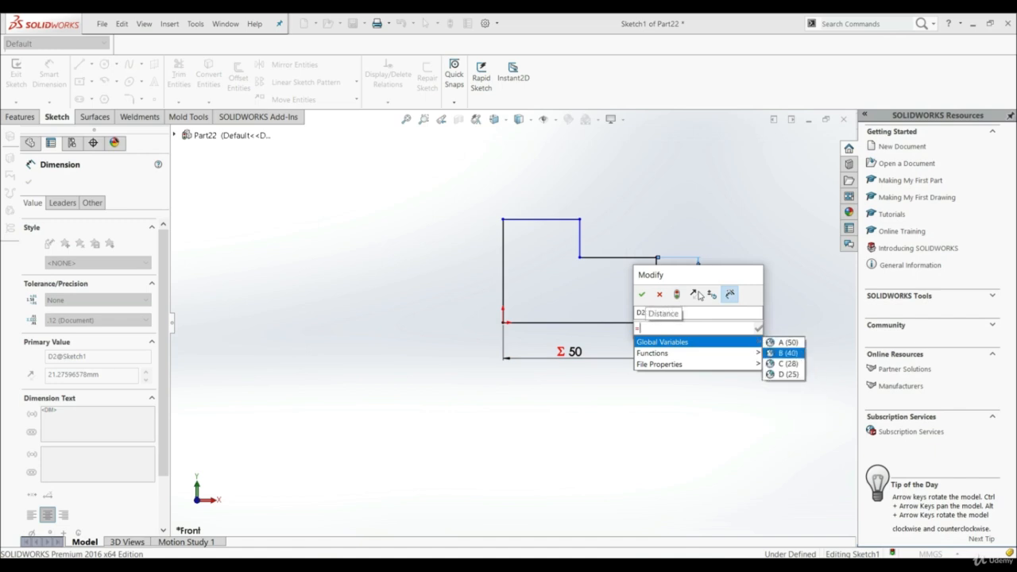
key(Down)
key(Return)
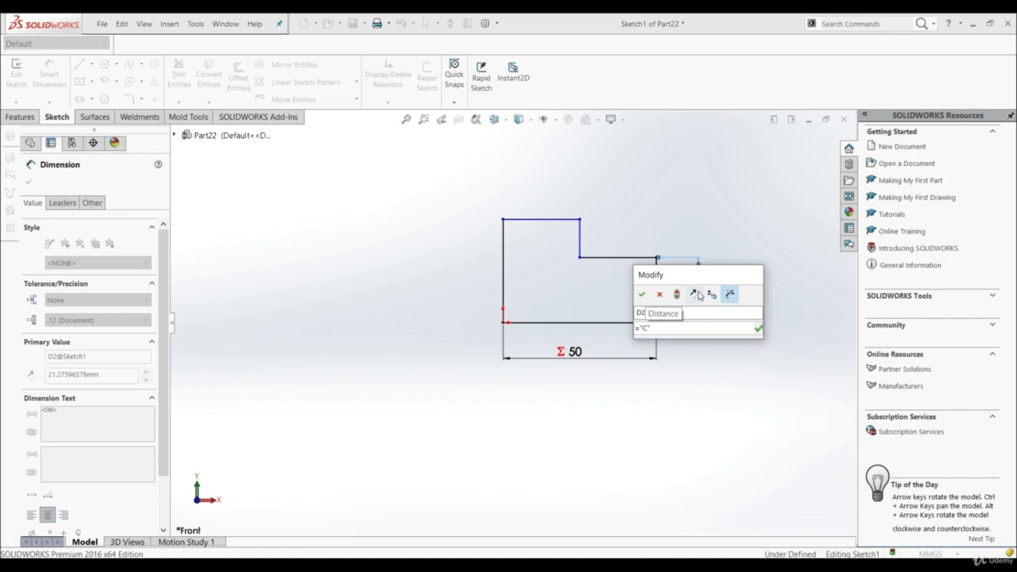
click(642, 294)
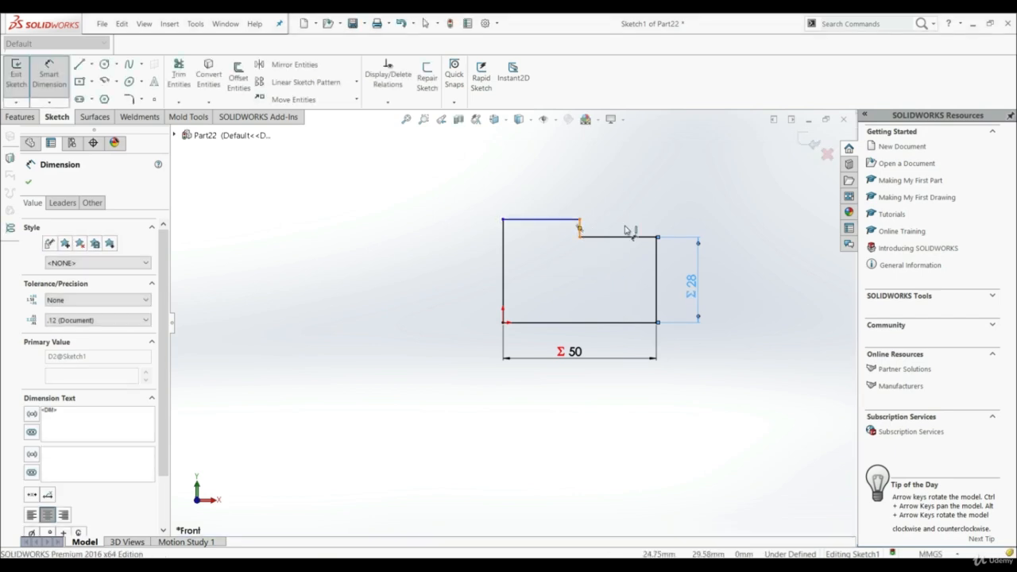
Dimension the inner vertical edge of the profile's notch and link its length to global variable D
click(580, 228)
click(646, 190)
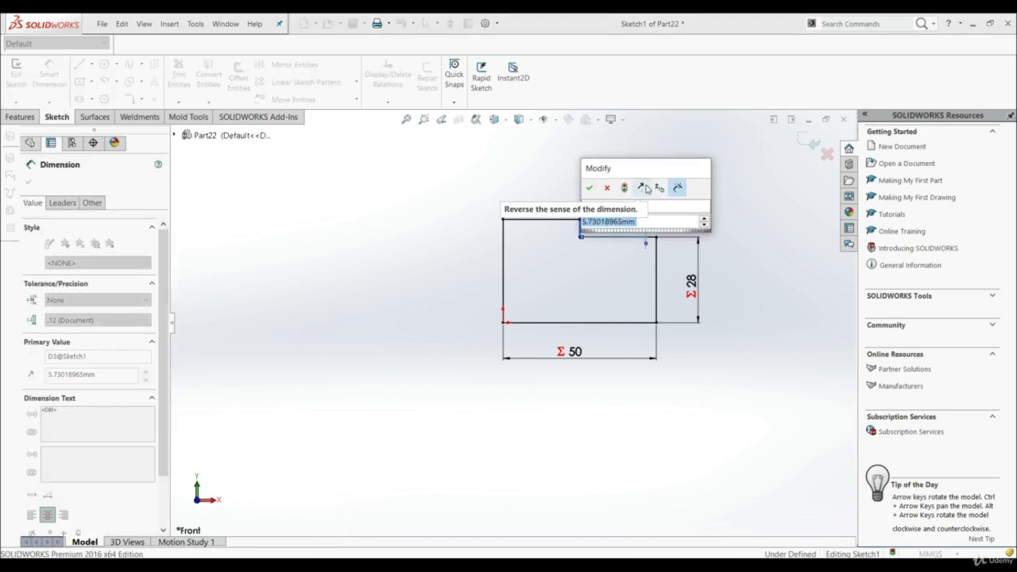
text(=)
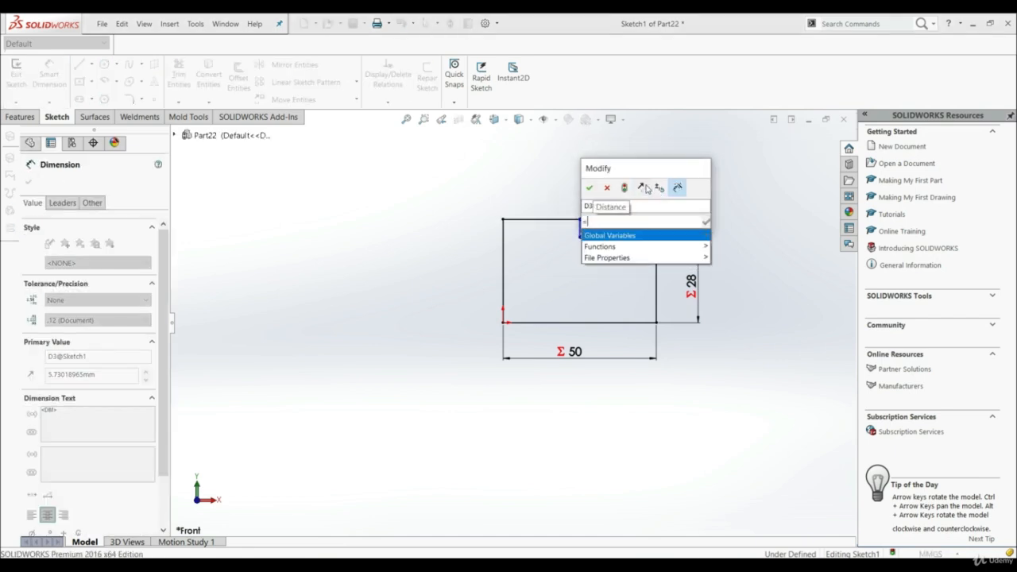
key(Right)
key(Down)
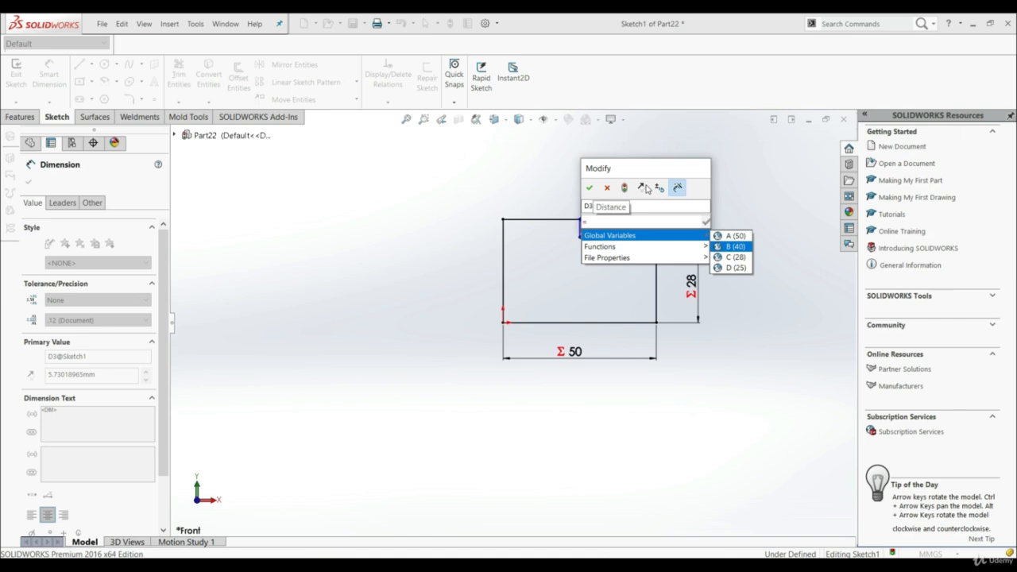
key(Down)
key(Down)
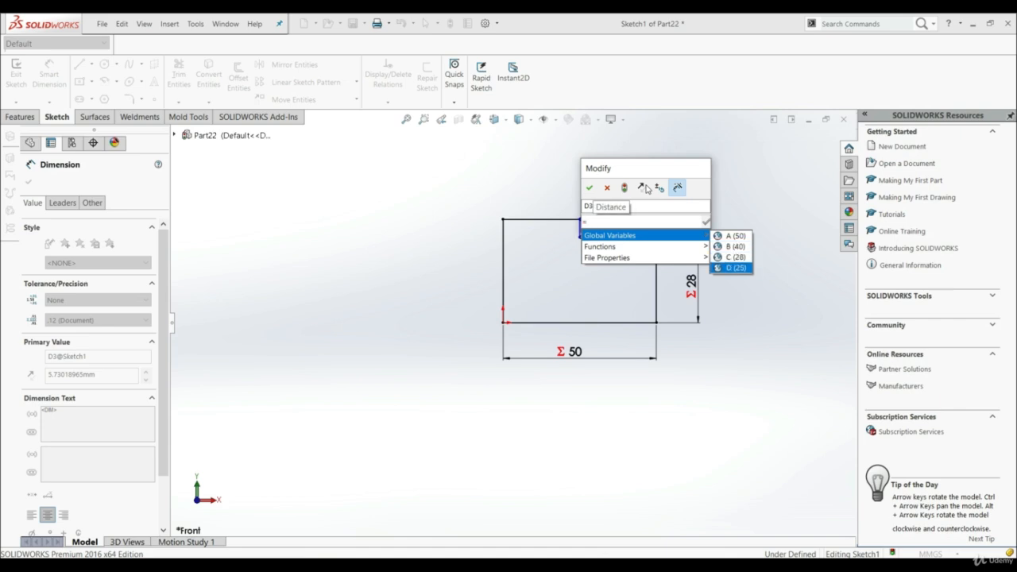
key(Return)
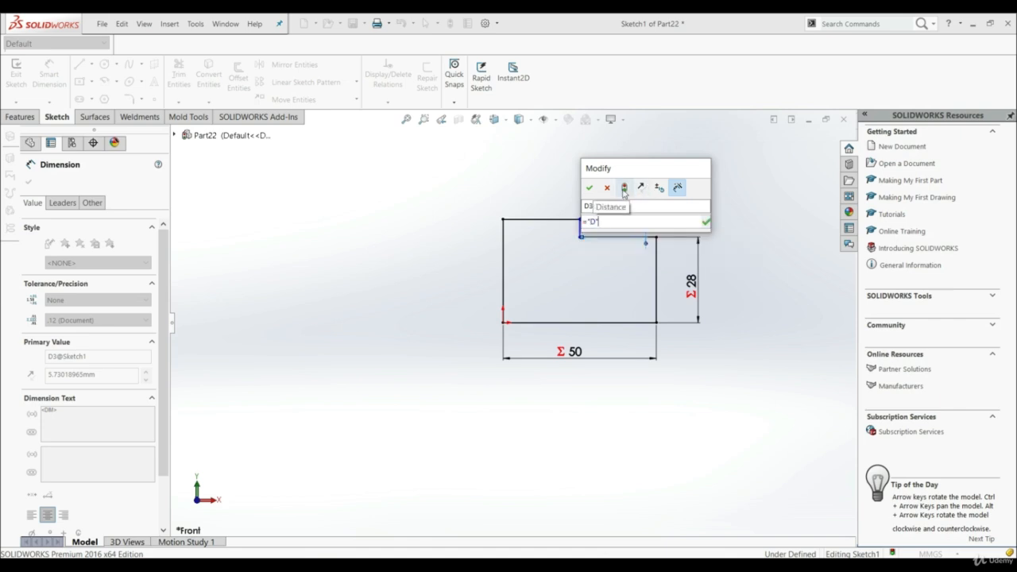
click(592, 189)
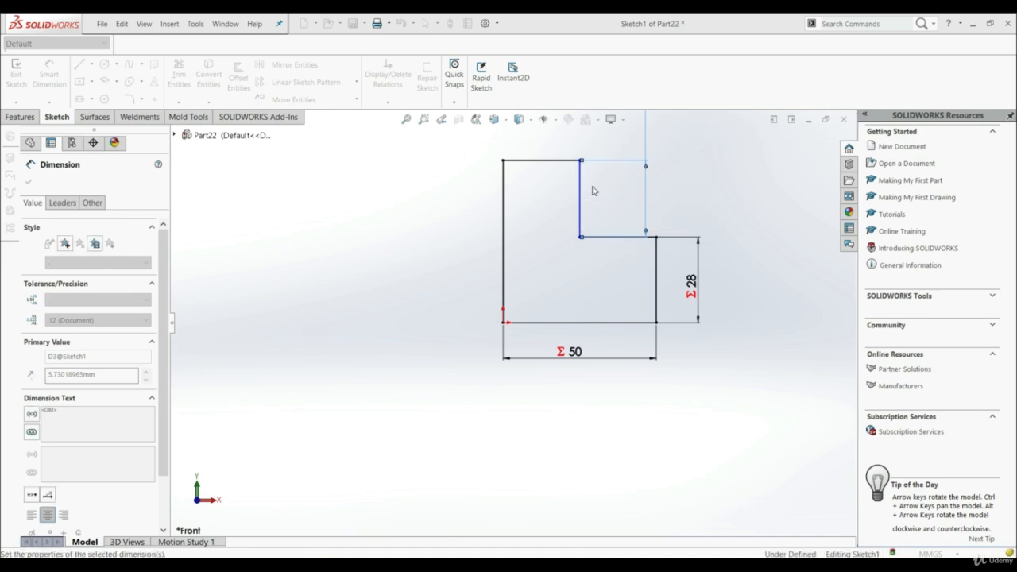
Dimension the profile's top horizontal edge, link its length to global variable B, and finish dimensioning
scroll(618, 226, up, 4)
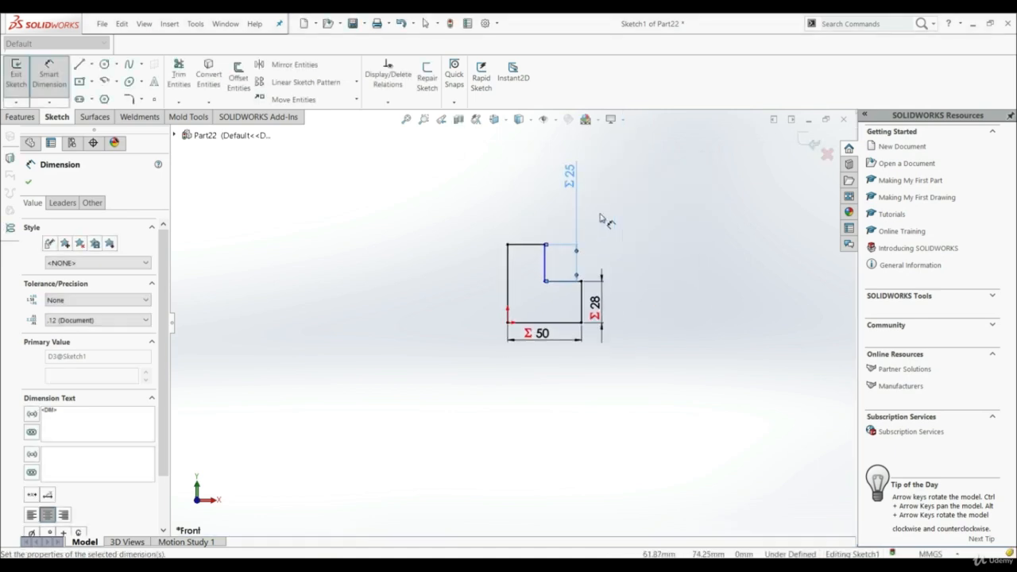
scroll(531, 241, down, 4)
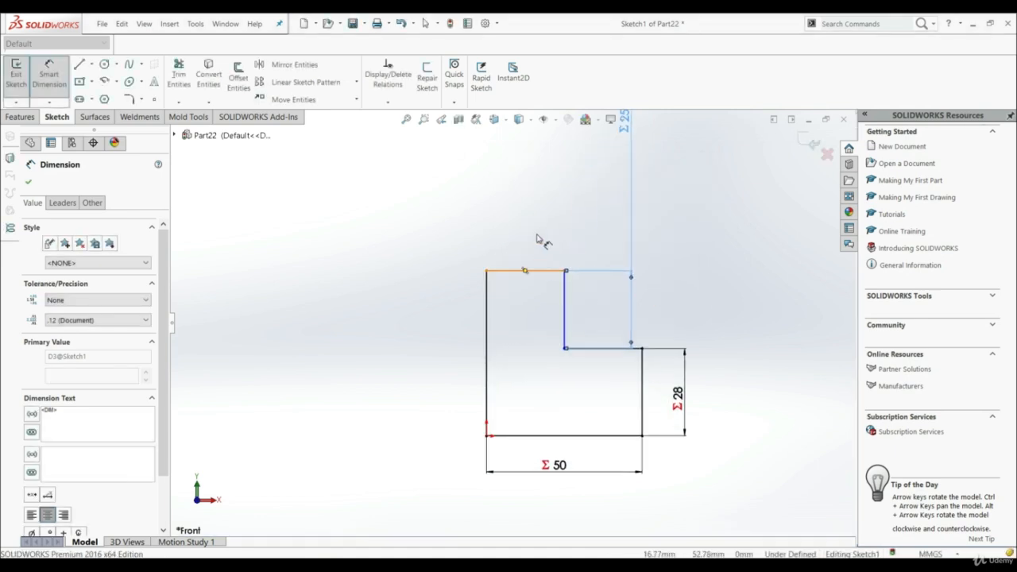
click(537, 271)
click(539, 216)
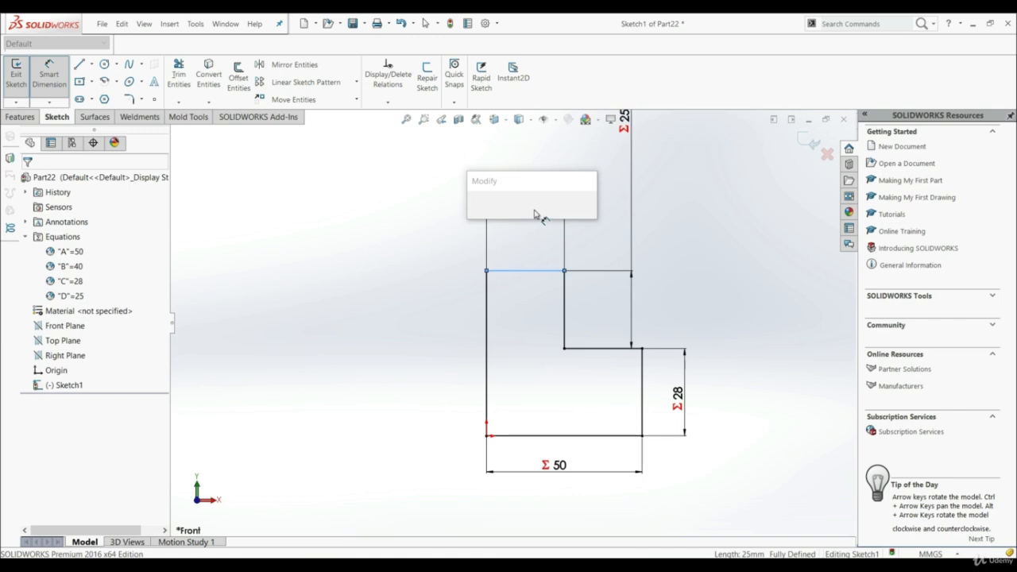
text(=)
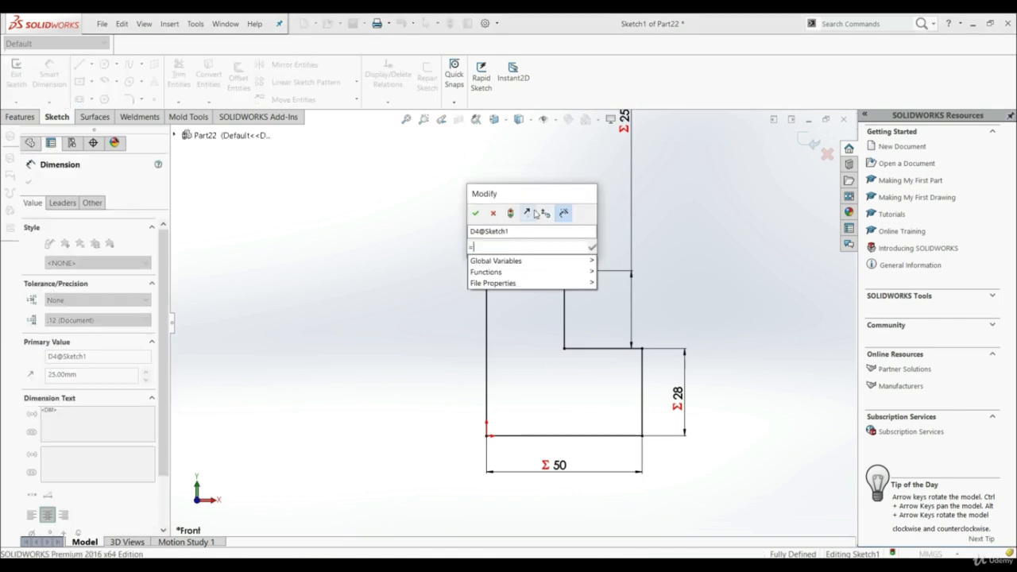
key(Down)
key(Right)
key(Down)
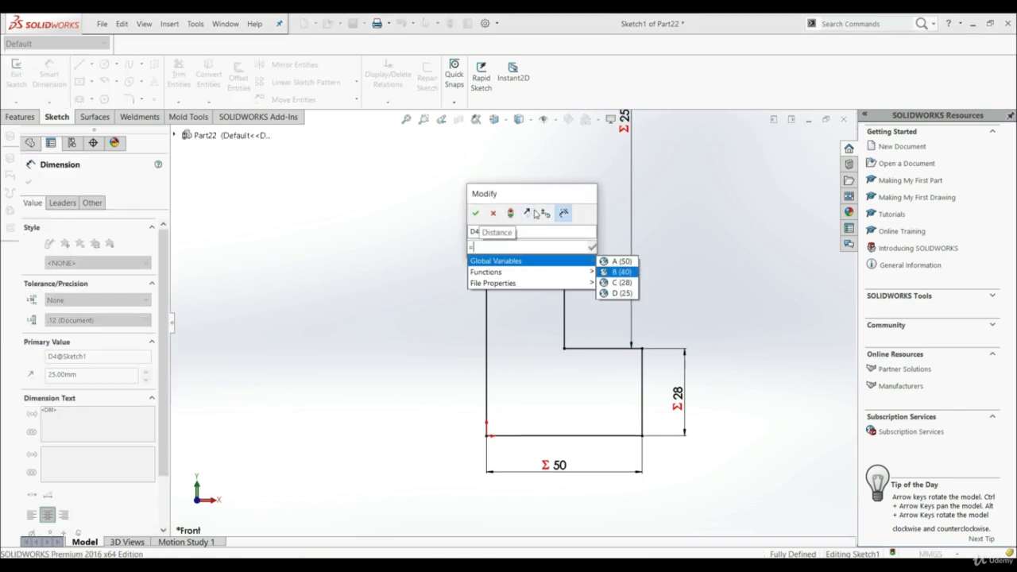
key(Return)
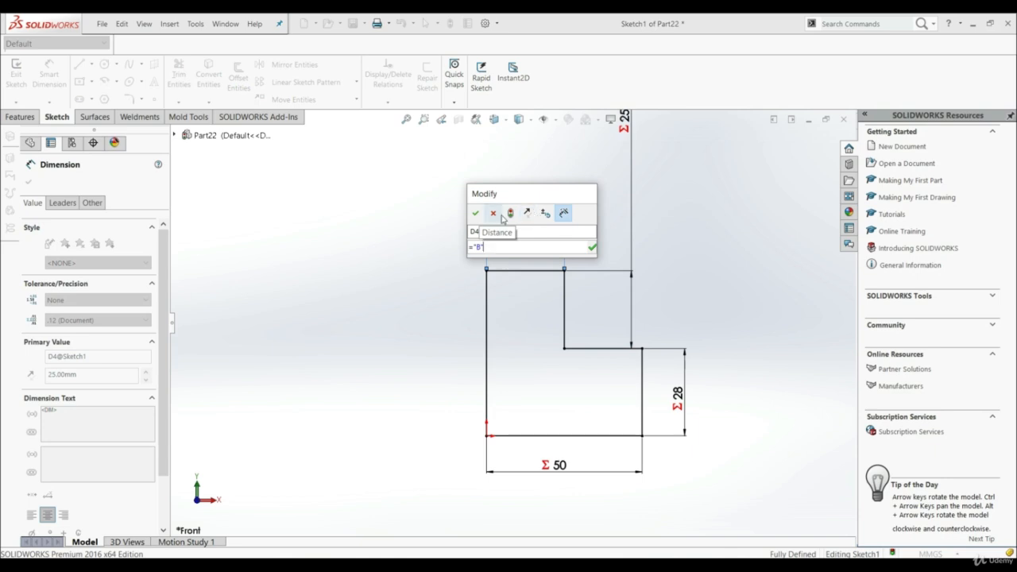
click(475, 213)
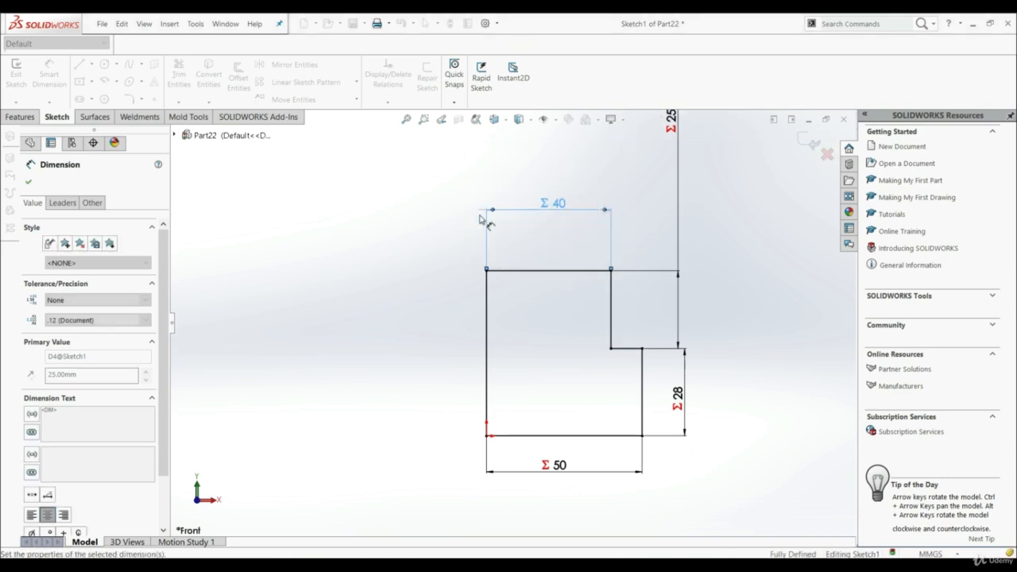
click(29, 183)
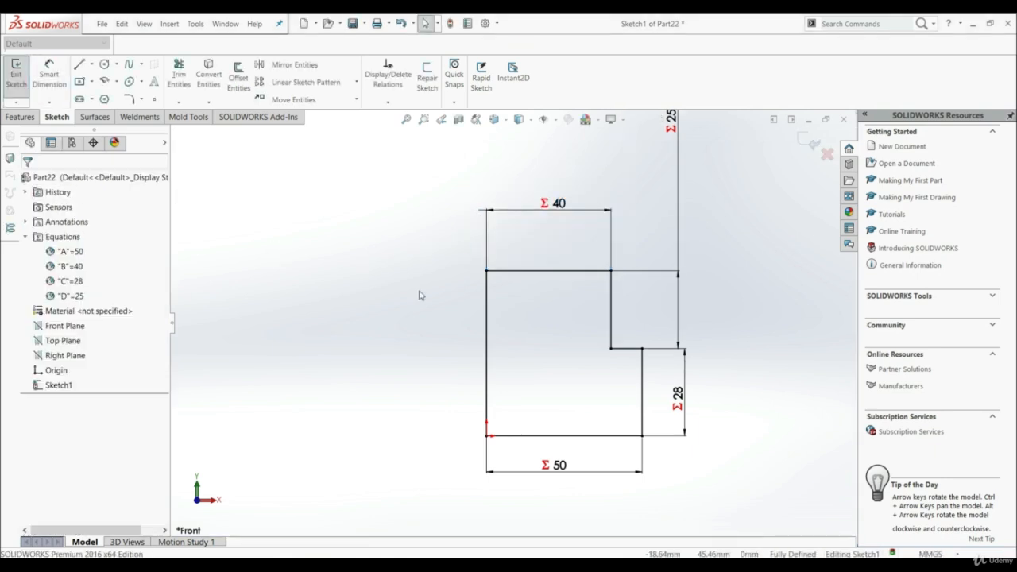
Open the part's equations for editing and set global variable A to 60 and B to 35
scroll(509, 318, up, 3)
scroll(543, 311, down, 2)
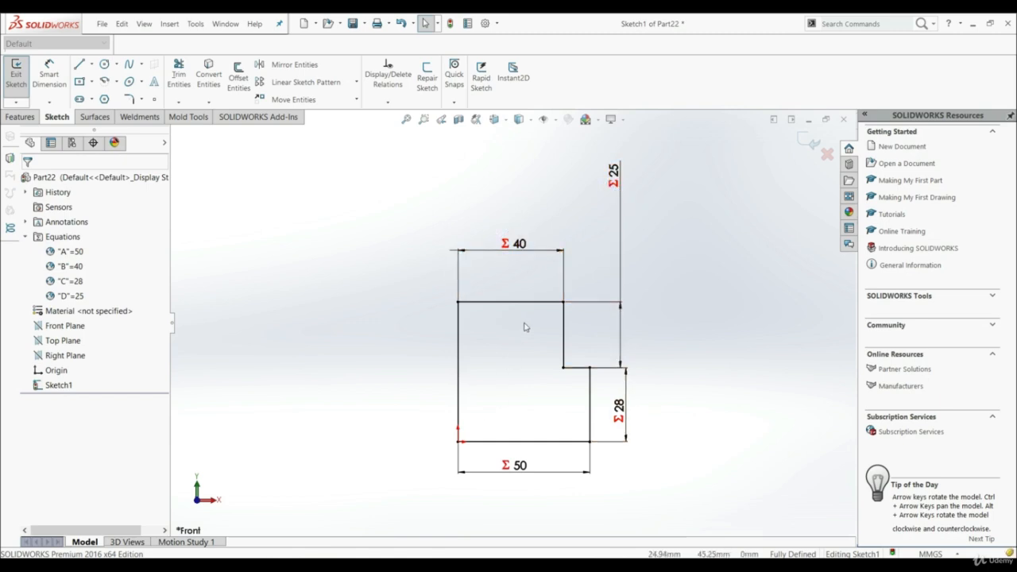
right_click(60, 240)
click(96, 246)
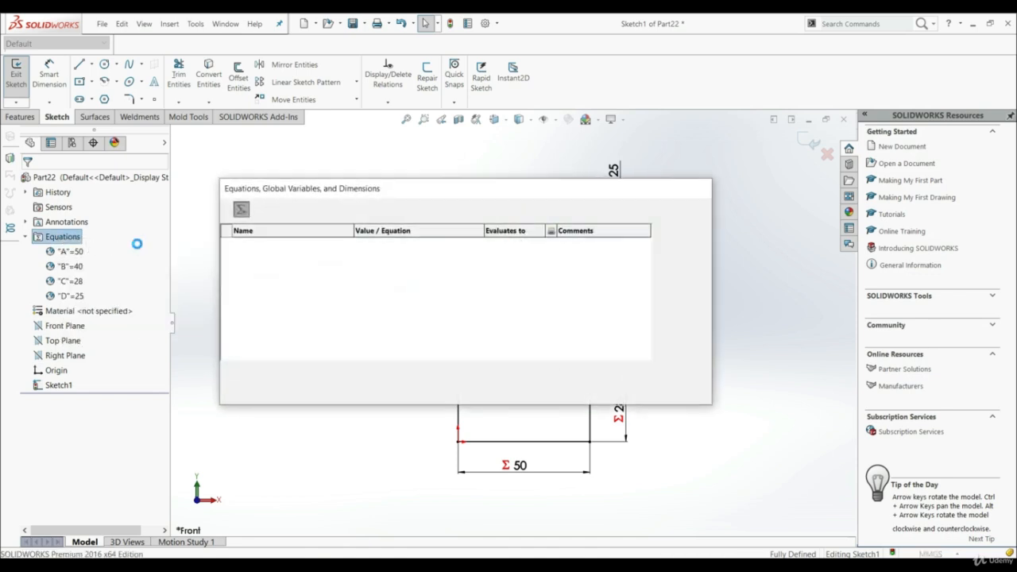
click(382, 255)
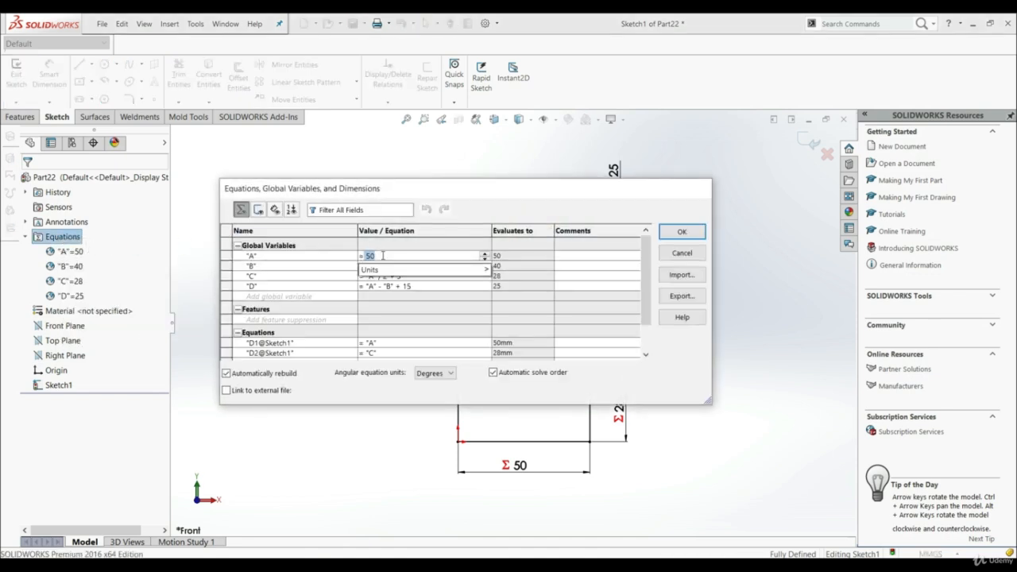
text(60)
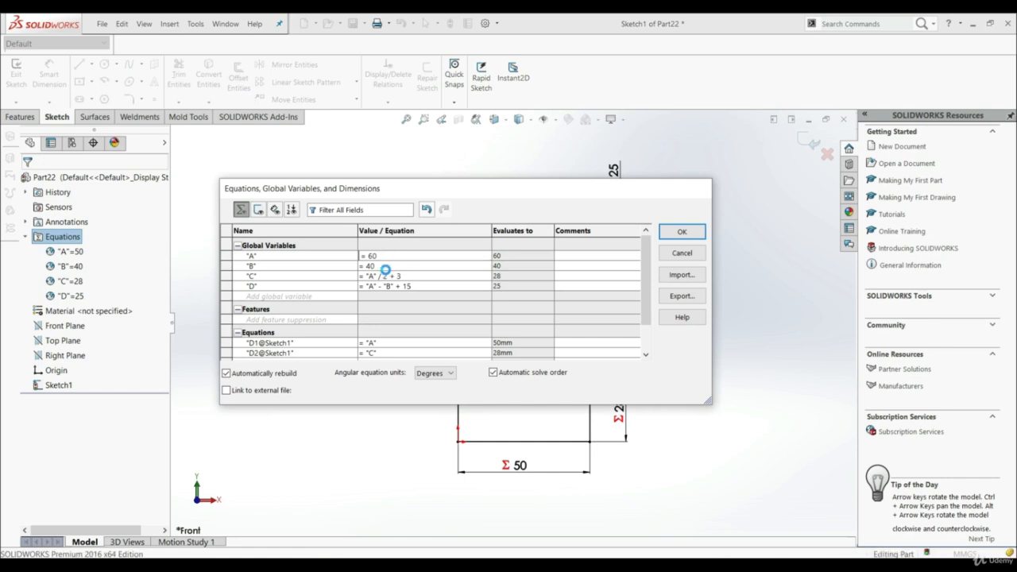
click(381, 268)
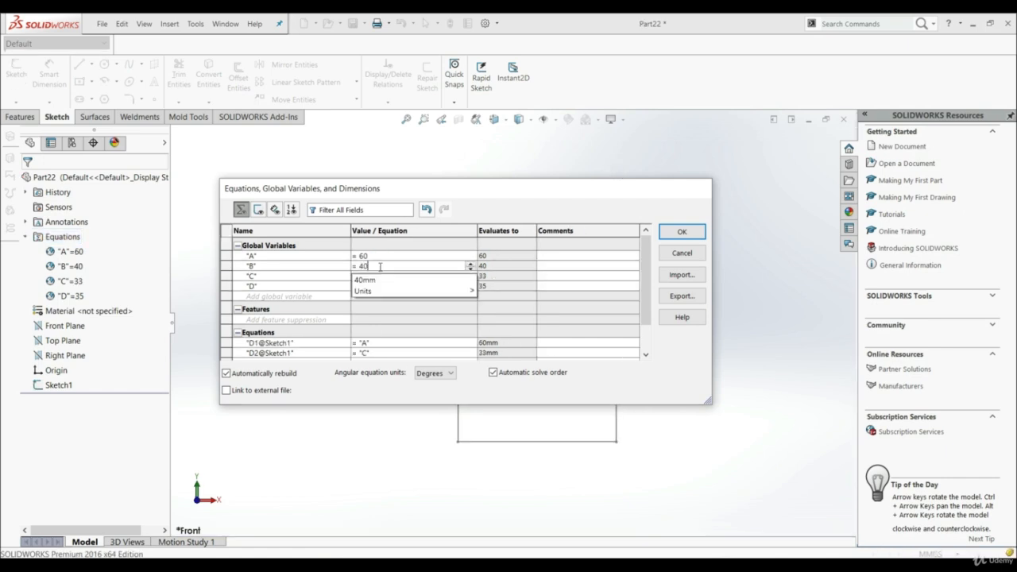
text(35)
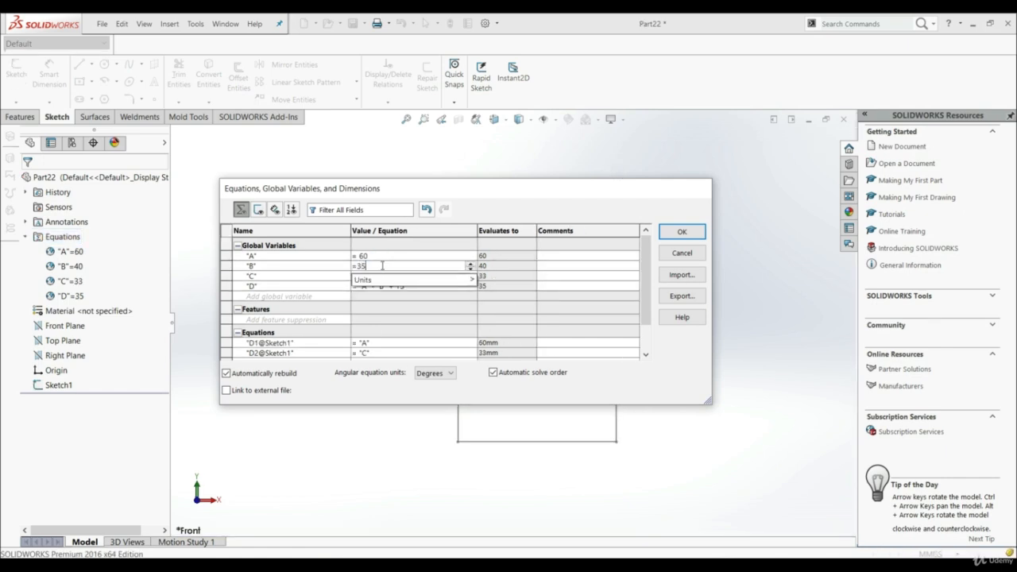
key(Return)
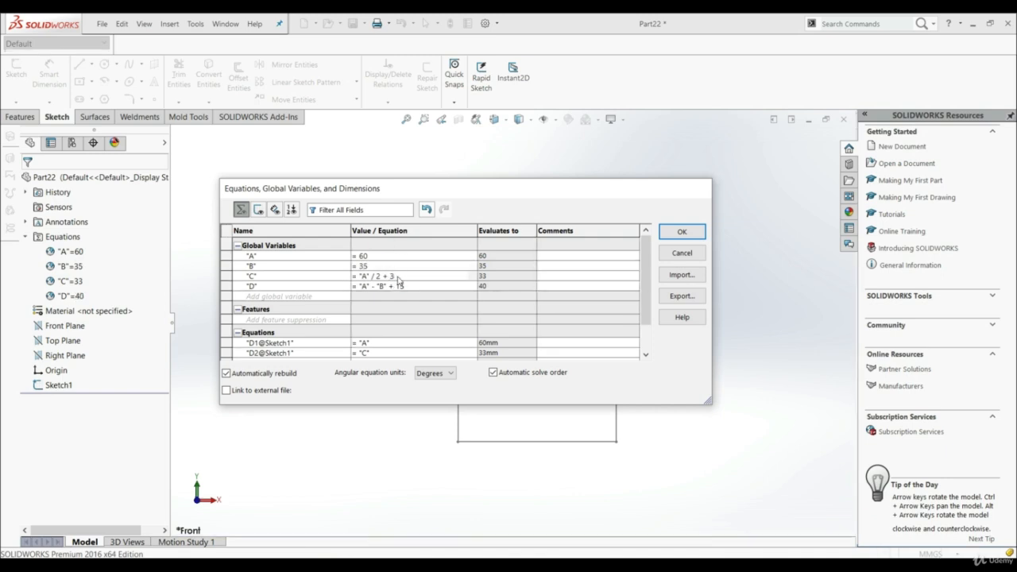
Change the equation of global variable C to "A" / 2 + 5
click(398, 276)
key(BackSpace)
text(5)
key(Return)
Change the equation of global variable D to "A" - "B" - 5 and accept the edited equations
click(407, 286)
key(BackSpace)
key(BackSpace)
text(- 5)
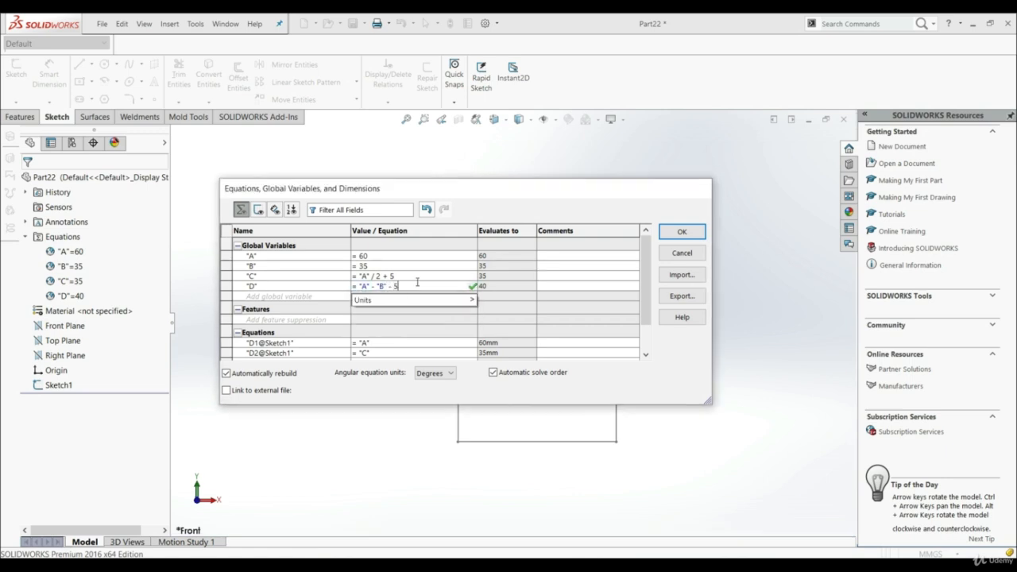
key(Return)
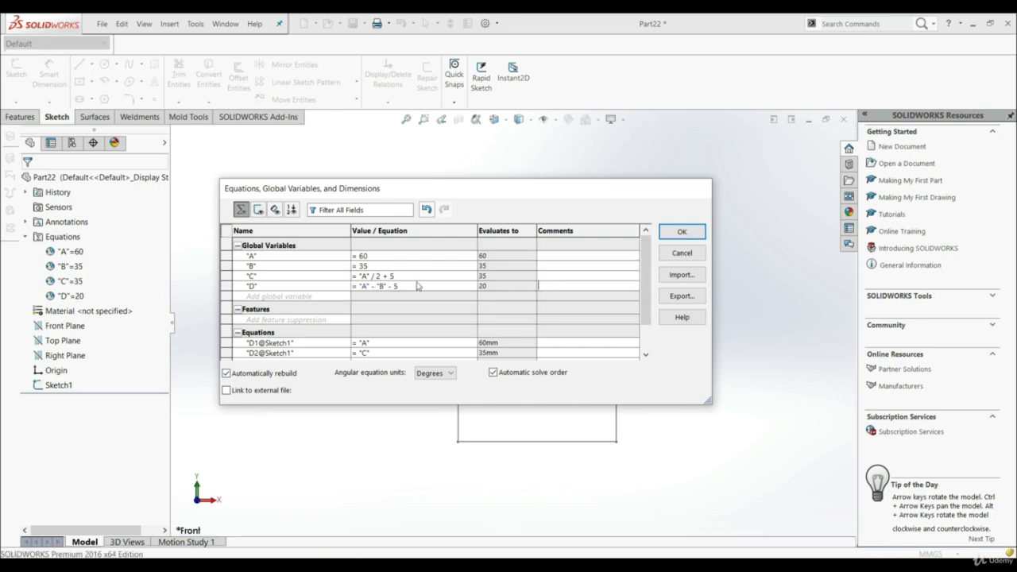
click(665, 236)
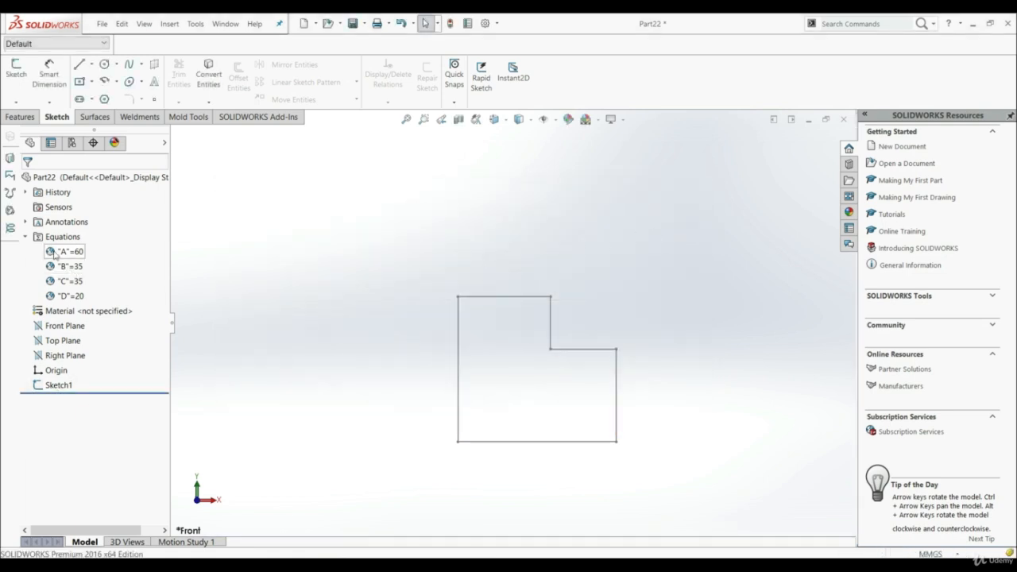
Open the L-shaped profile sketch for editing and extrude it as a blind boss with its depth linked to global variable A
click(56, 385)
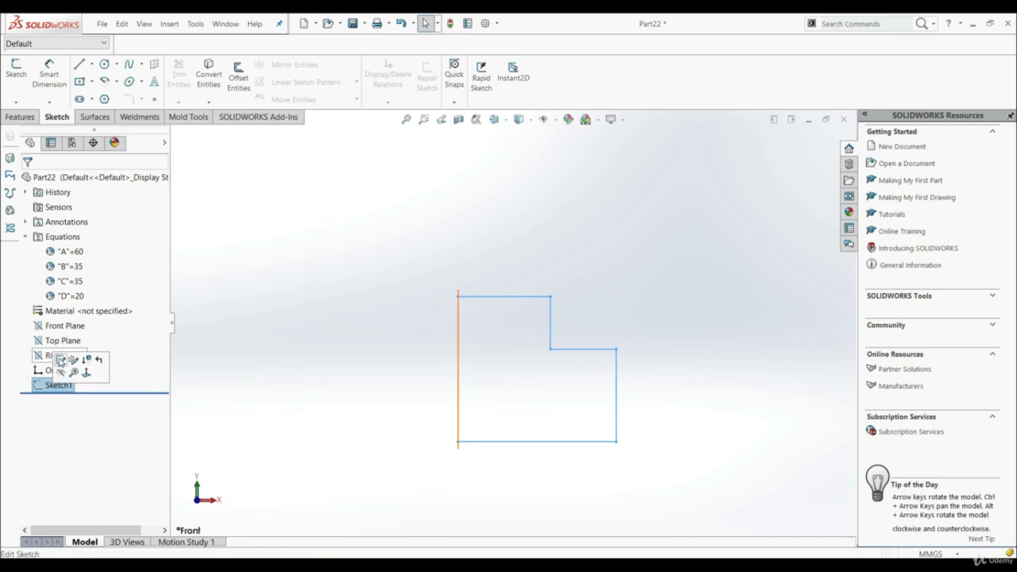
click(60, 360)
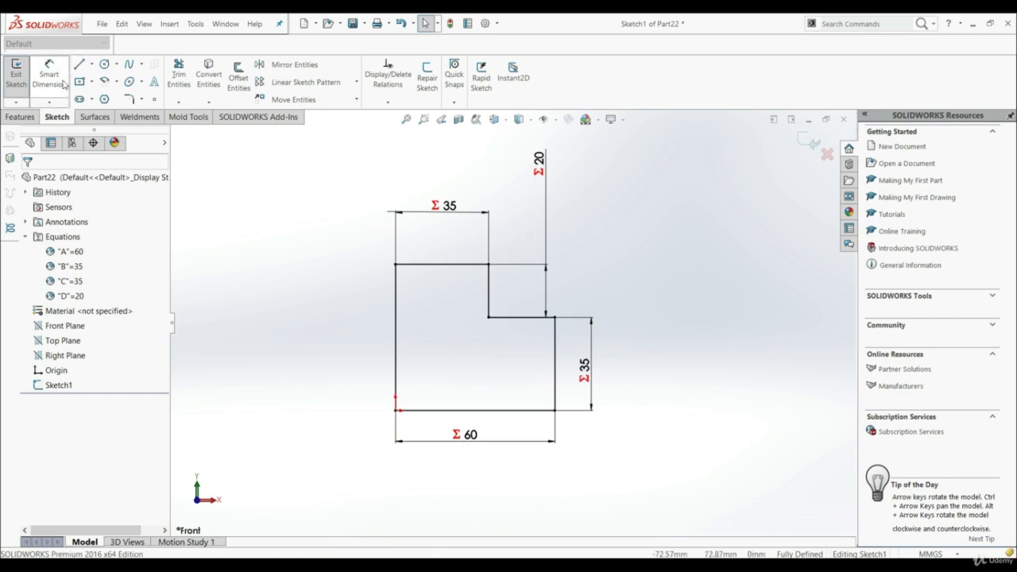
click(29, 117)
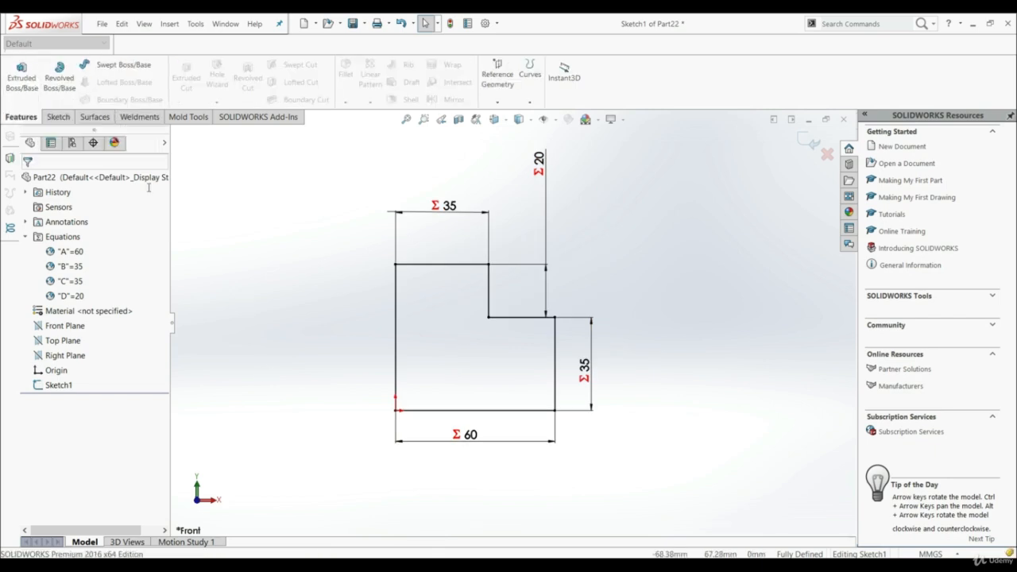
click(24, 80)
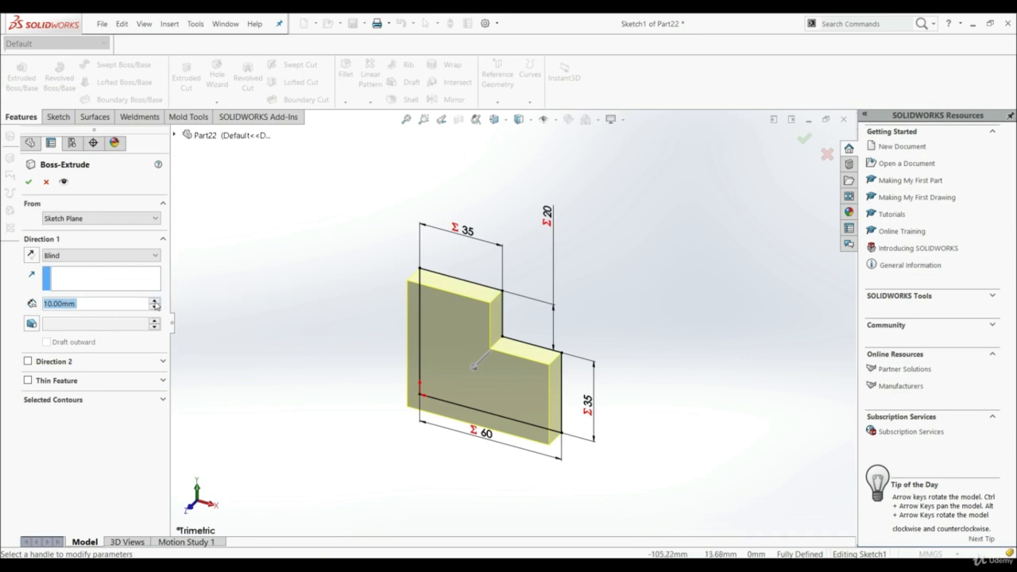
click(154, 301)
click(154, 301)
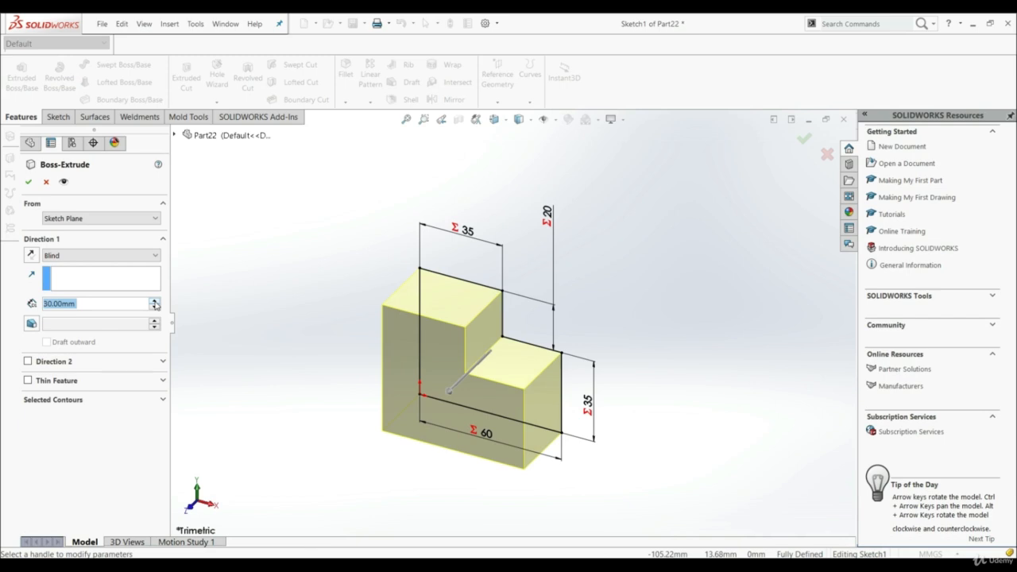
text(=)
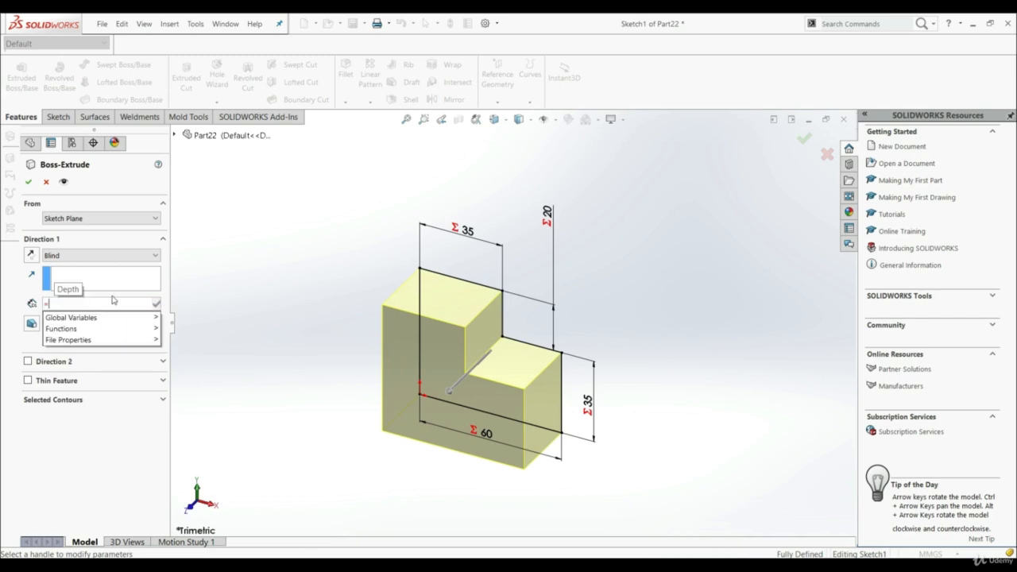
mouse_move(111, 322)
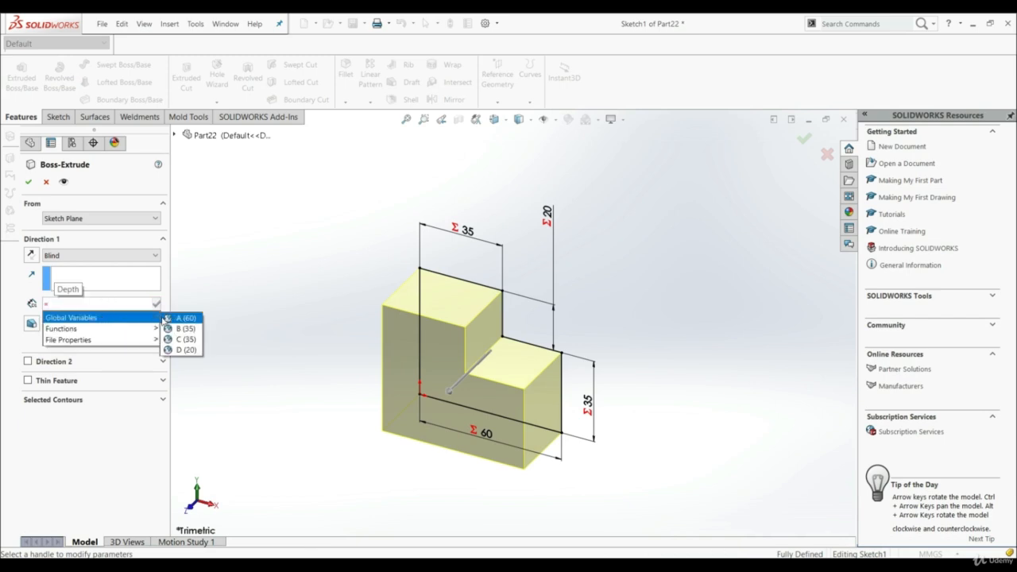
click(190, 318)
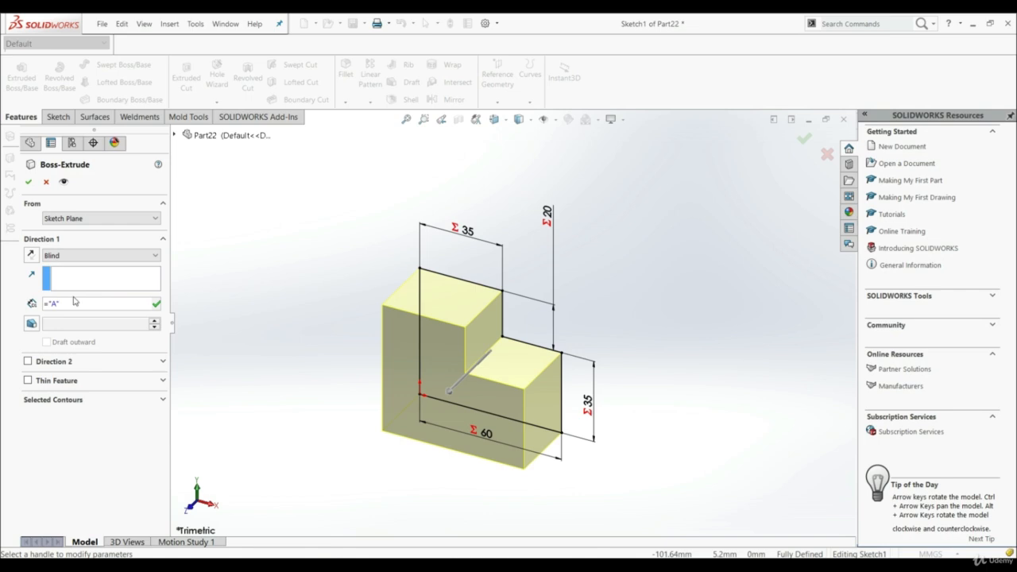
key(Return)
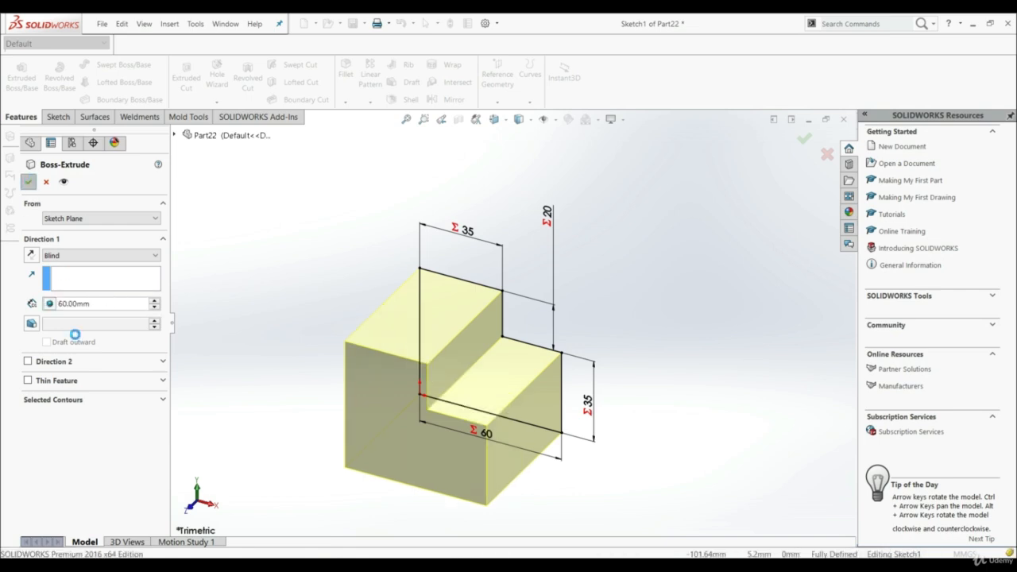
key(Return)
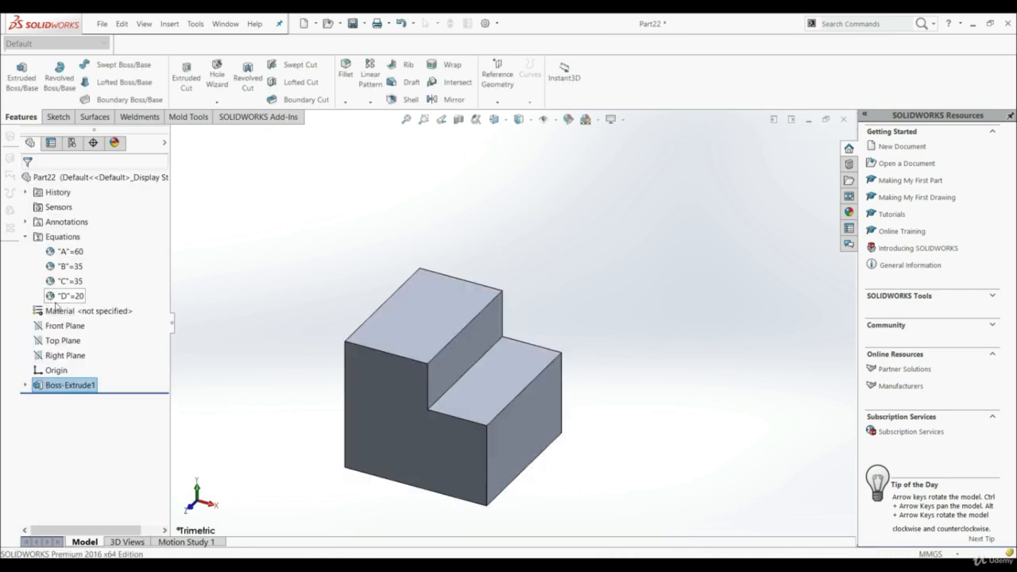
Set global variable A to 100 in the part's equations and accept the change to rebuild the solid
scroll(562, 346, up, 5)
scroll(562, 346, down, 5)
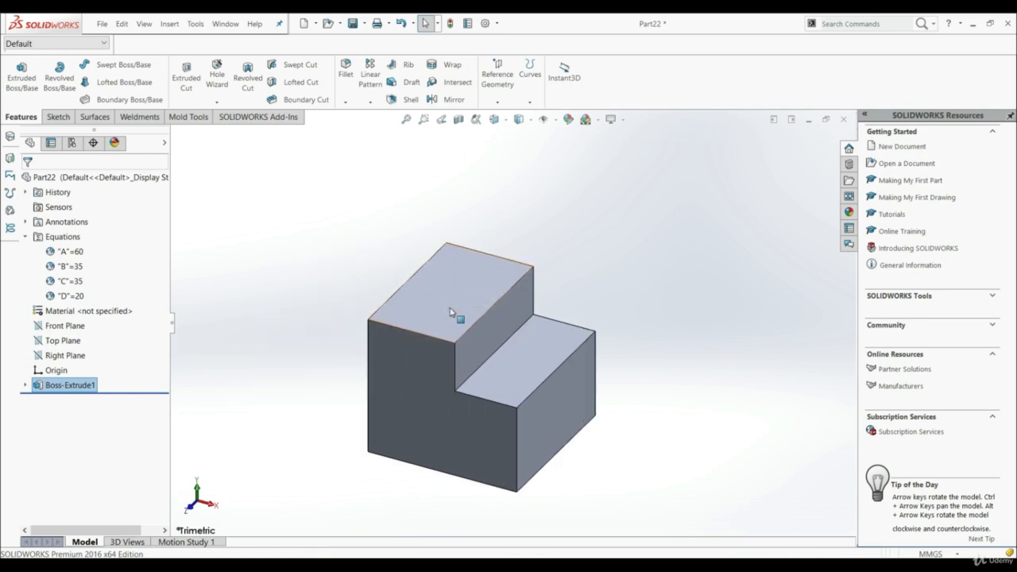
right_click(54, 239)
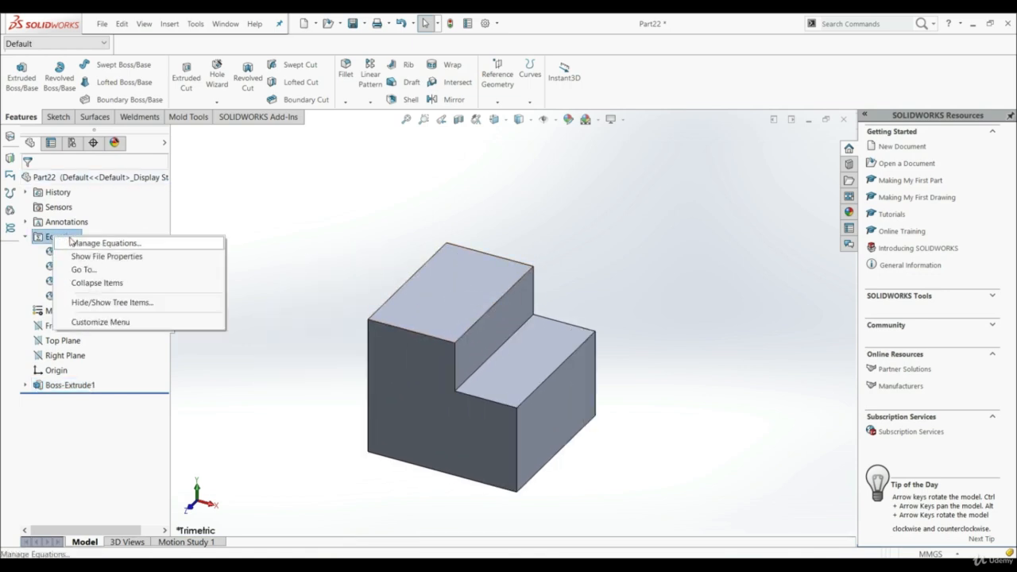
click(83, 243)
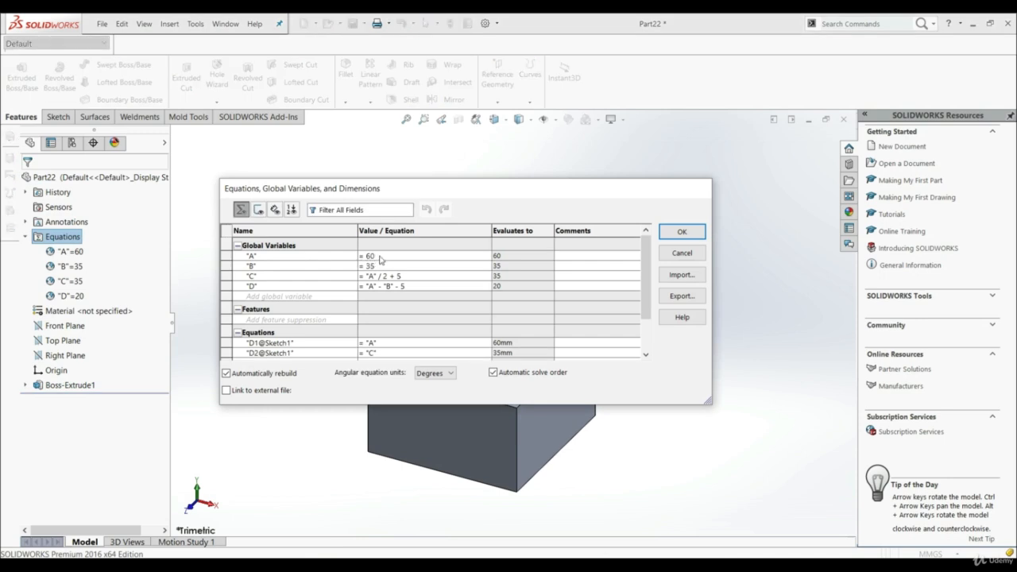
click(380, 255)
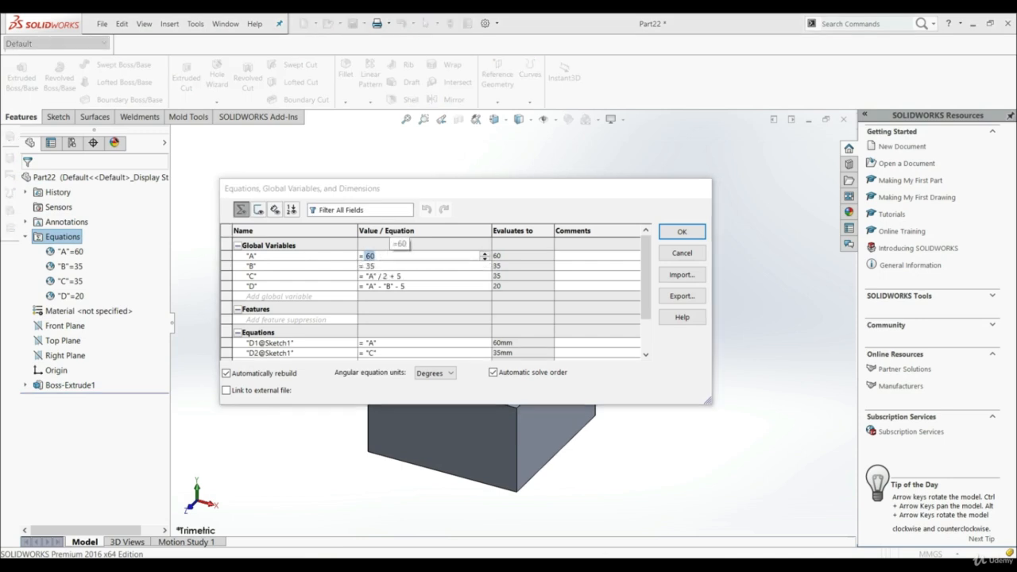
text(100)
key(Return)
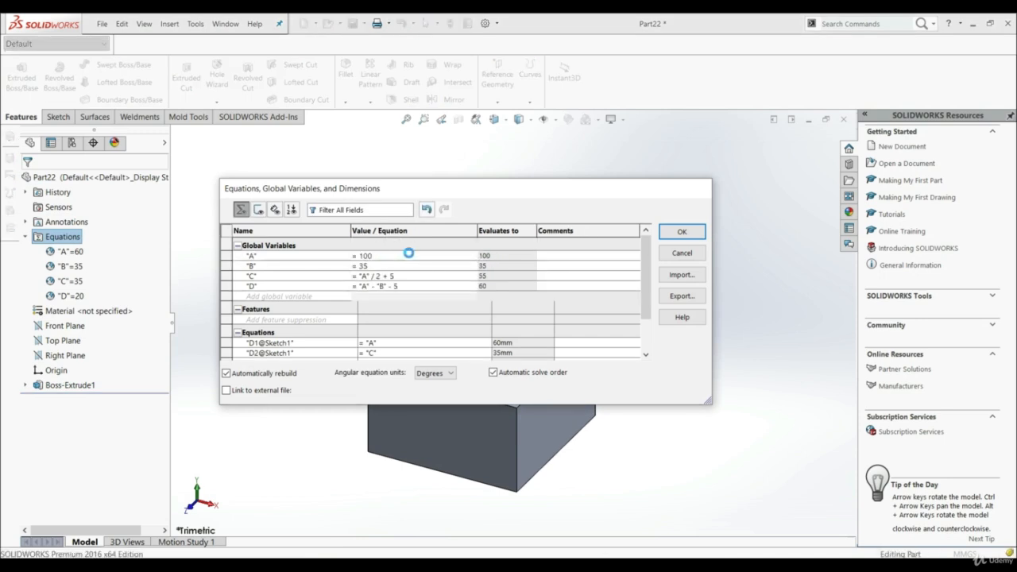
click(680, 234)
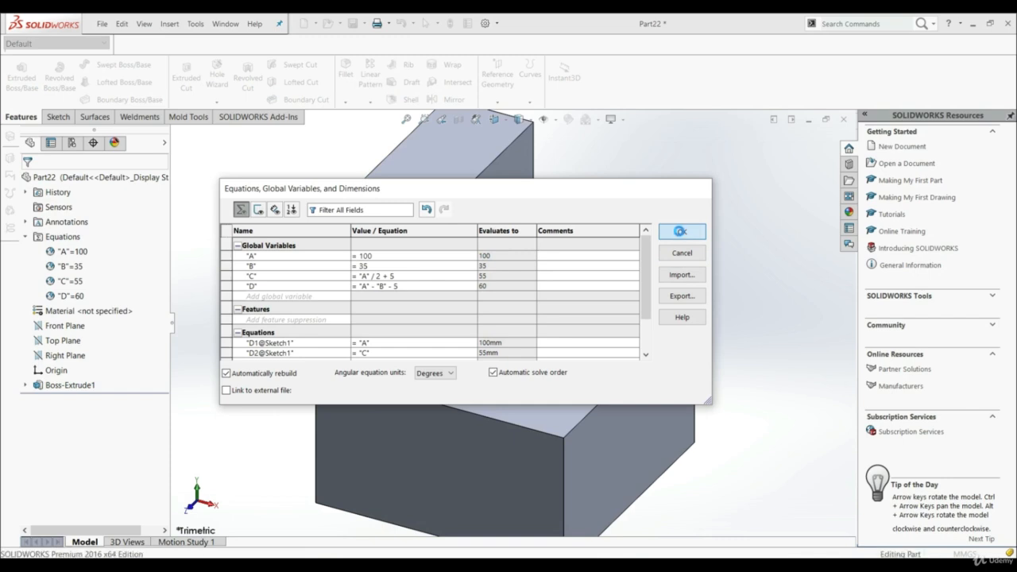